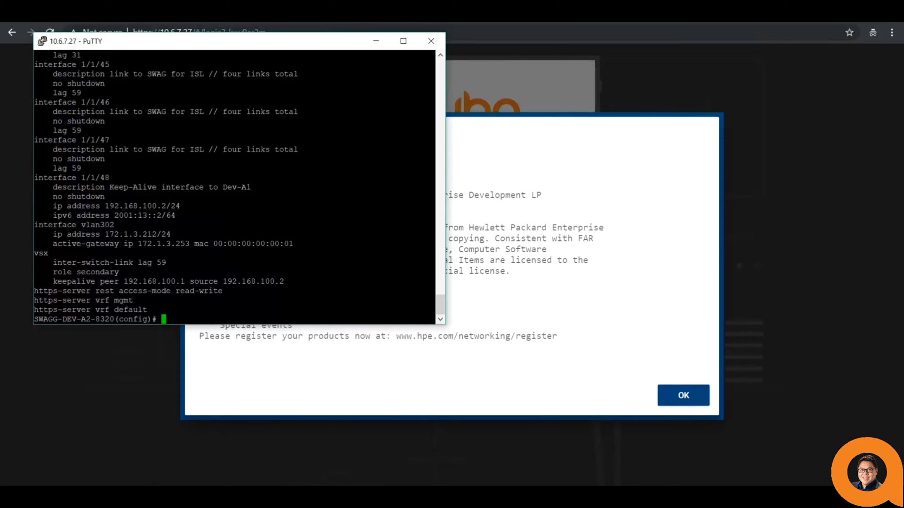
- Set a new password for the admin user, entering it twice to confirm
type("user admin password")
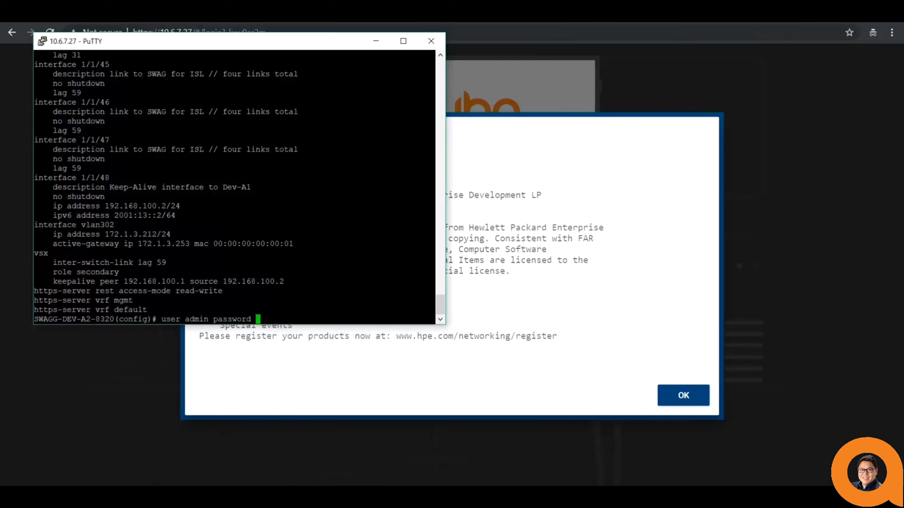
key("Return")
type("admin")
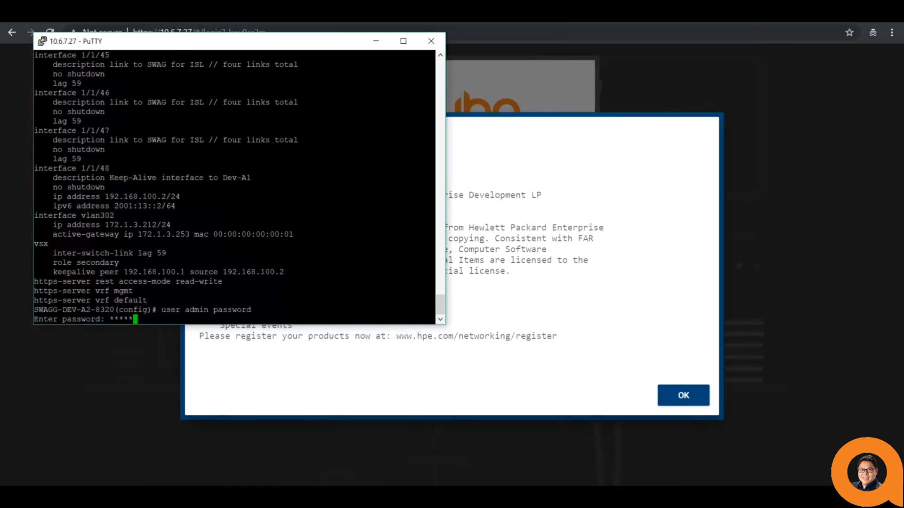
key("Return")
type("admin")
key("Return")
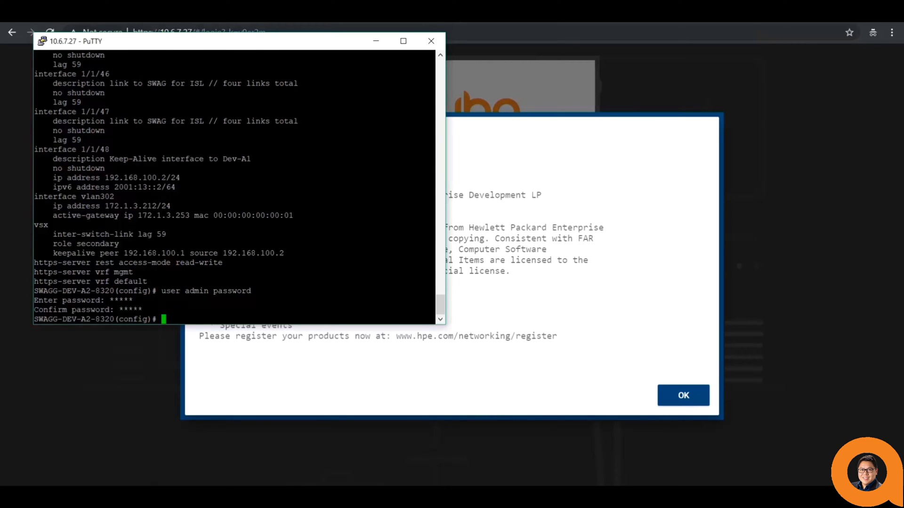
- Allow read-write REST access and enable the HTTPS server on the default VRF
left_click_drag(210, 285, 33, 259)
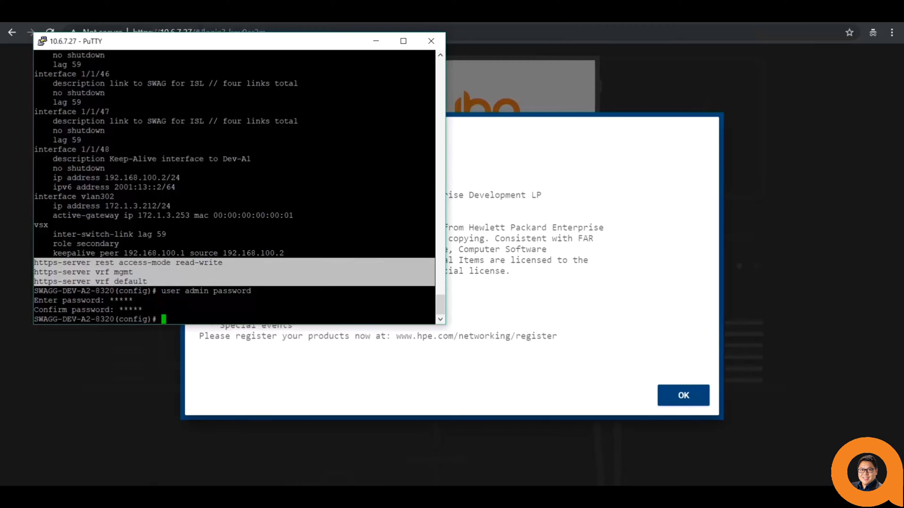
left_click(224, 266)
left_click_drag(223, 263, 34, 262)
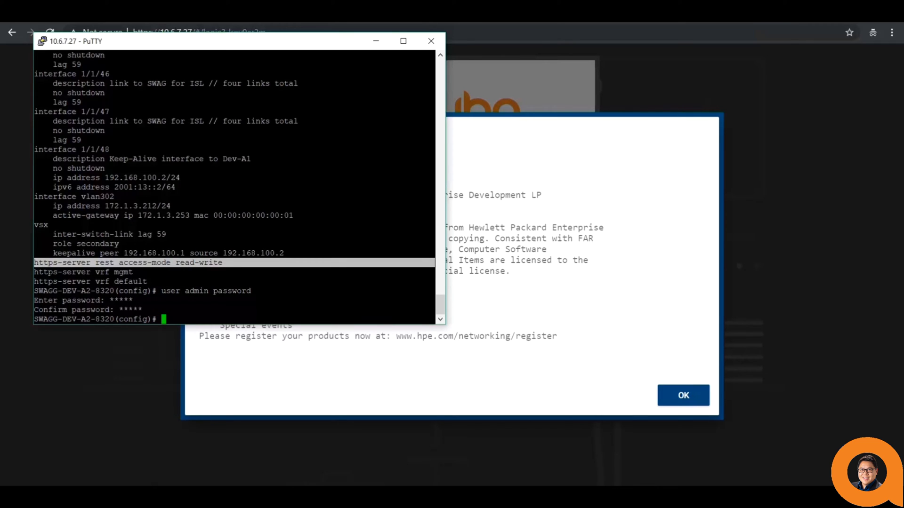
type("https-server rest access-mode ")
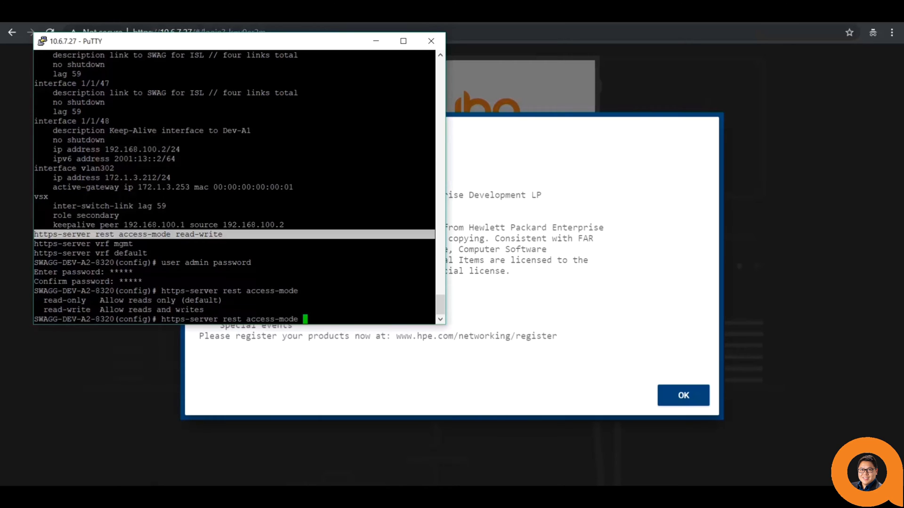
type("?read-write")
key("Return")
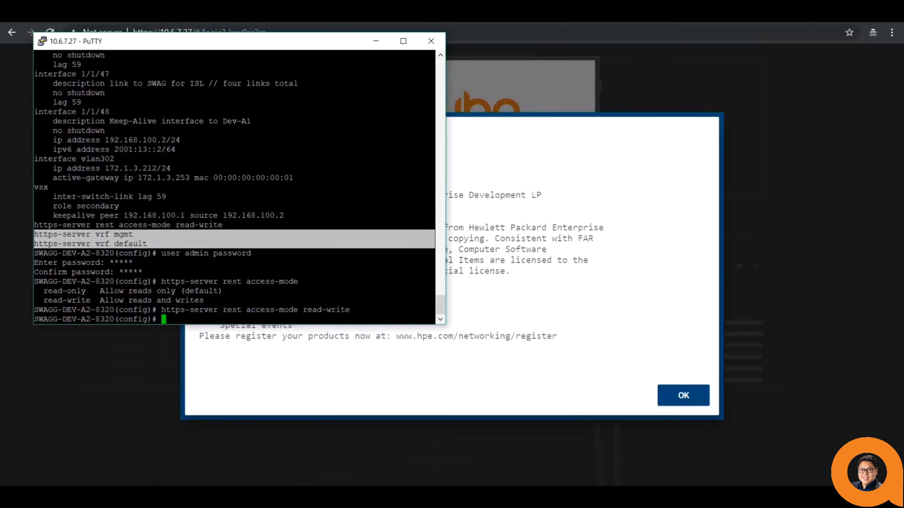
type("https-server vrf default")
key("Return")
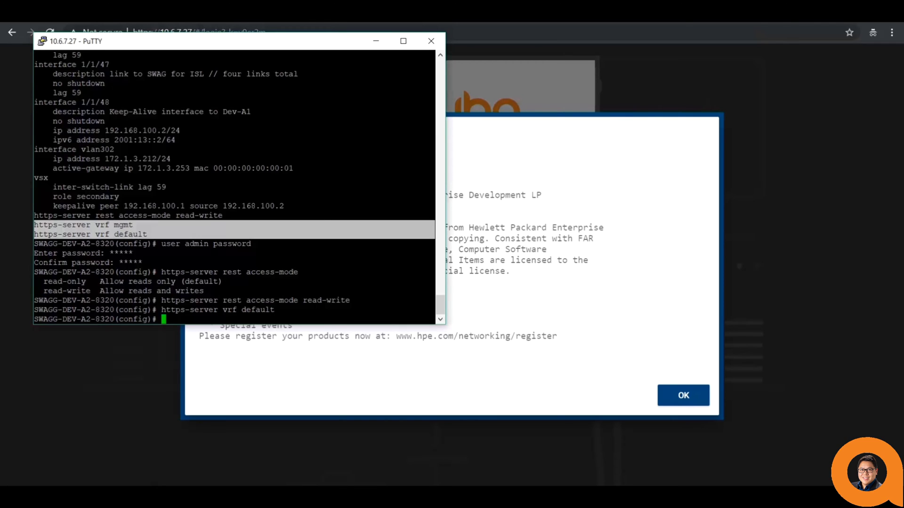
left_click(561, 184)
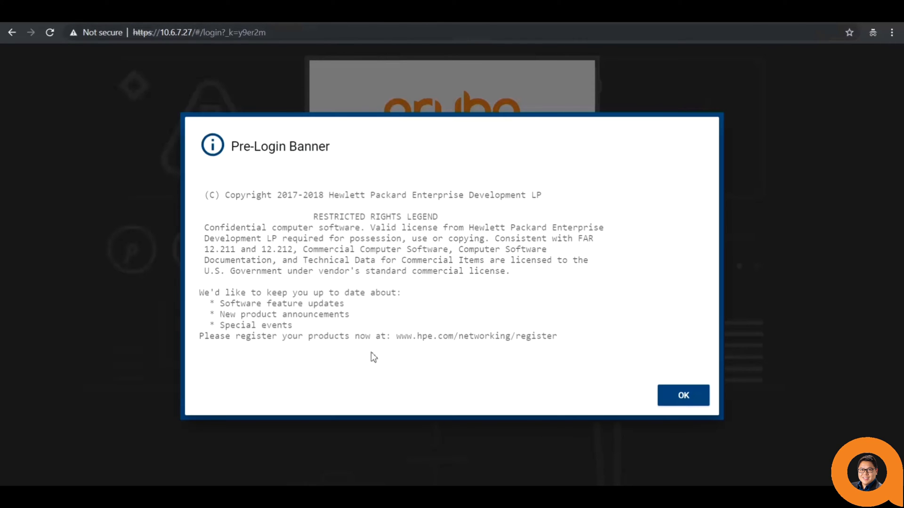
- Dismiss the pre-login banner and sign in as admin with the account password
left_click(682, 395)
left_click(492, 227)
type("admin")
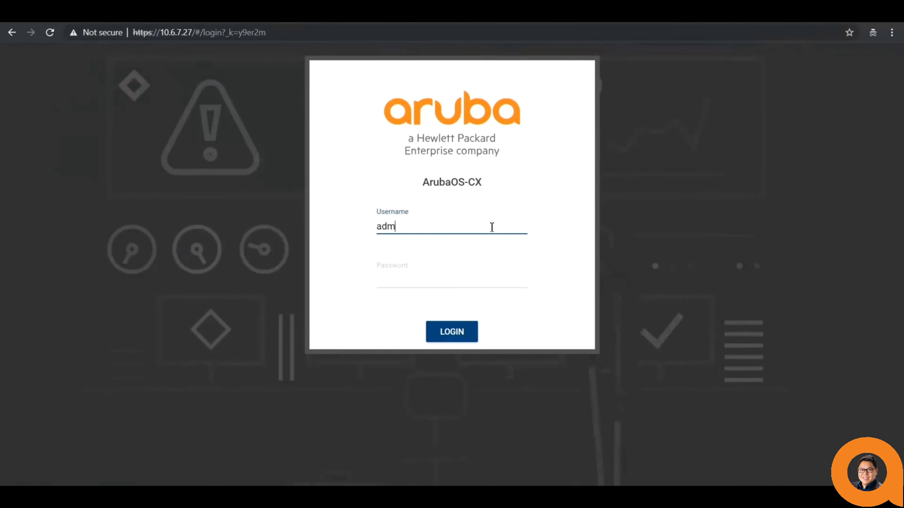
key("Tab")
type("****")
key("Return")
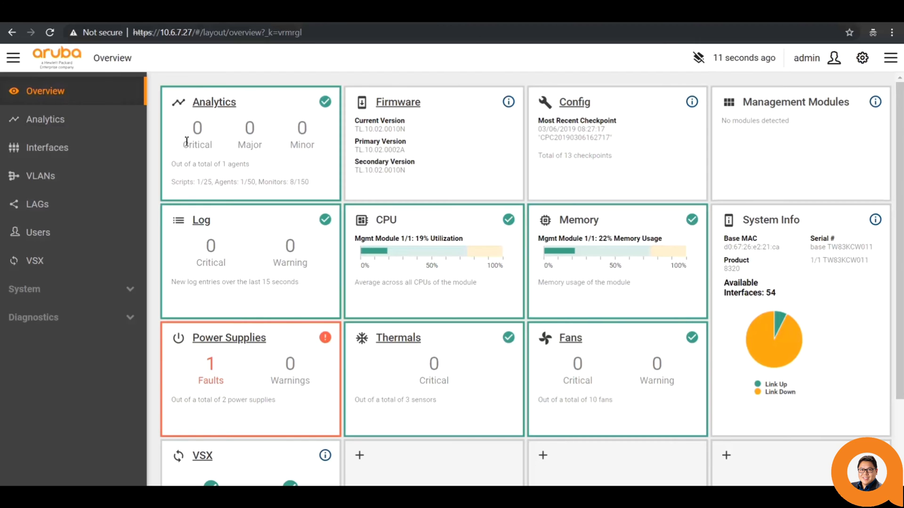
- Go to the Analytics dashboard and bring up its layout options menu
left_click(45, 121)
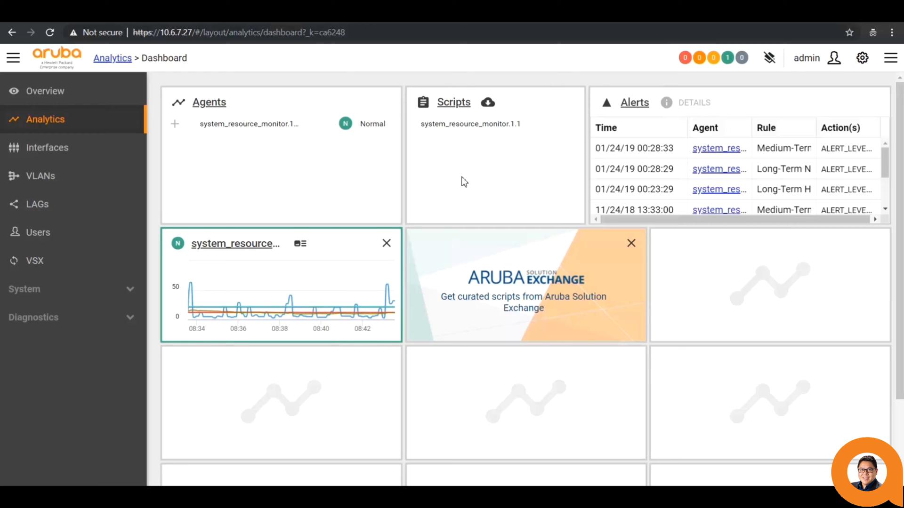
left_click(769, 66)
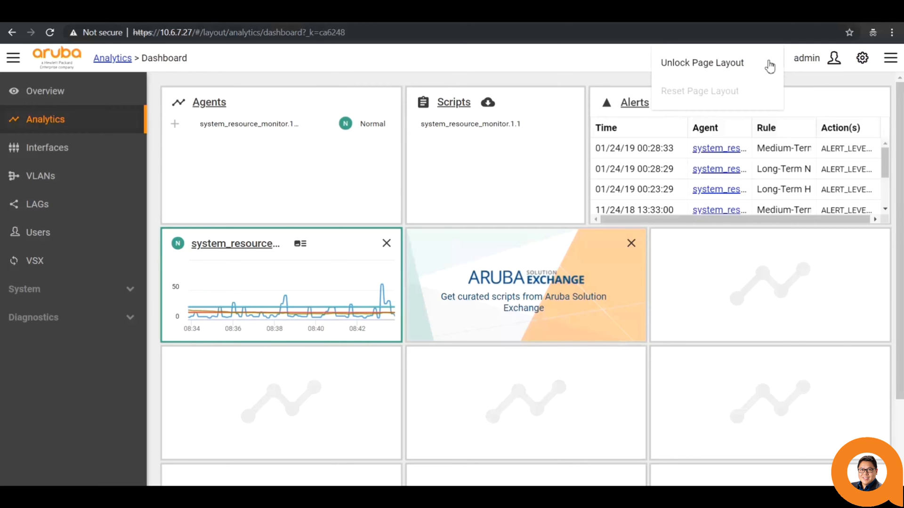
- Widen the system_resource_monitor graph, move Aruba Exchange beside it, relock the layout, and open the agent
left_click(725, 72)
left_click_drag(391, 332, 637, 383)
left_click_drag(586, 437, 817, 282)
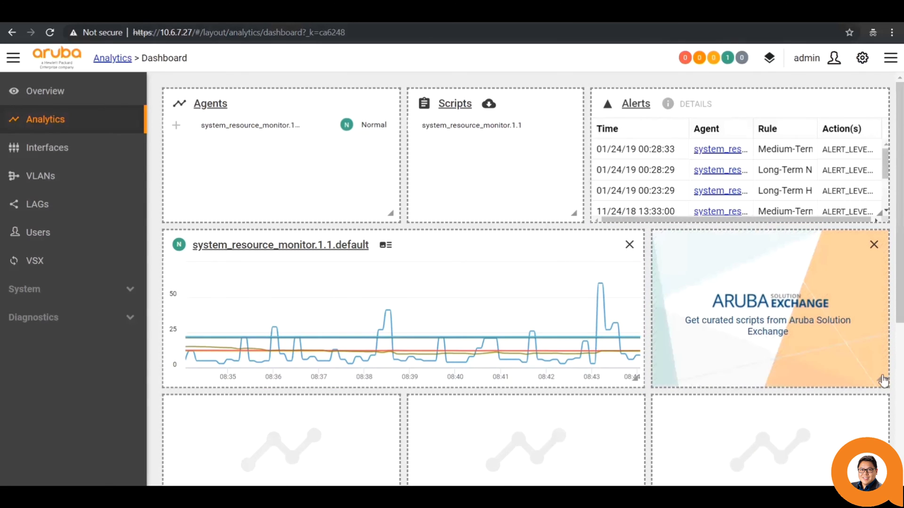
left_click(768, 58)
left_click(714, 66)
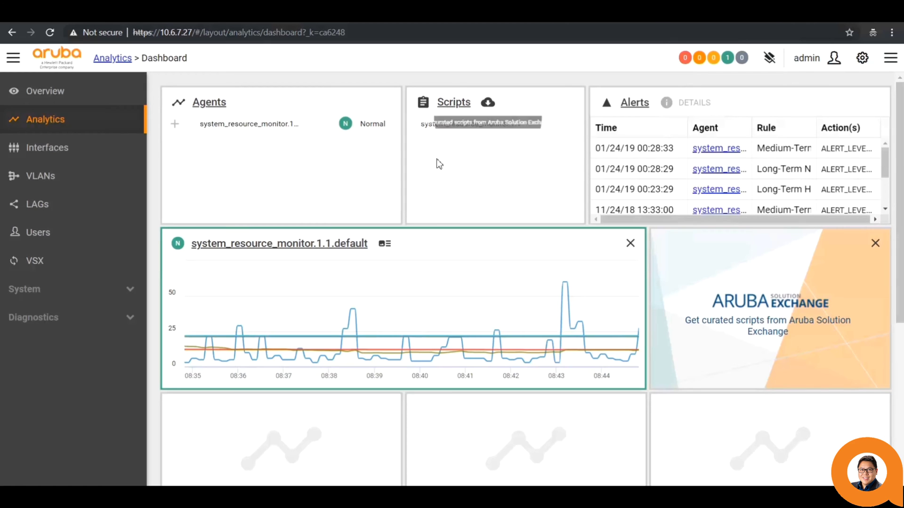
left_click(325, 244)
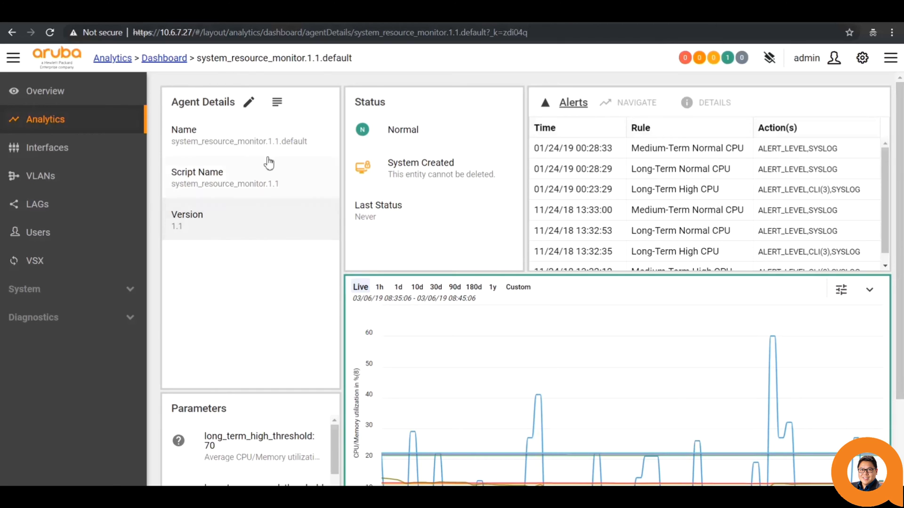
left_click(282, 111)
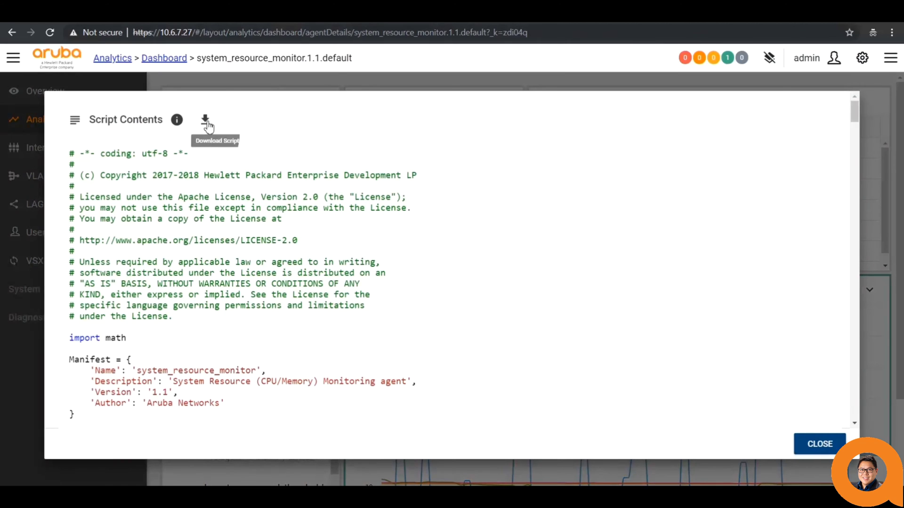
left_click(205, 121)
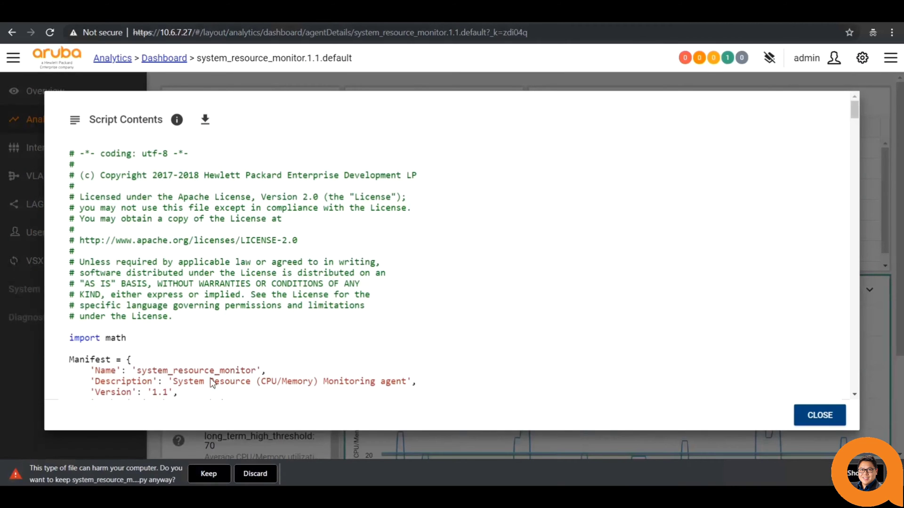
left_click(253, 474)
left_click(177, 120)
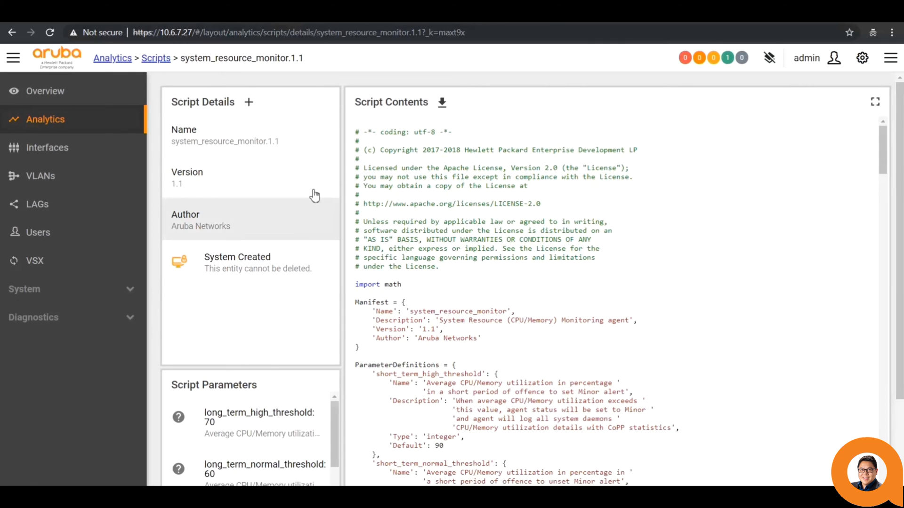
left_click(13, 33)
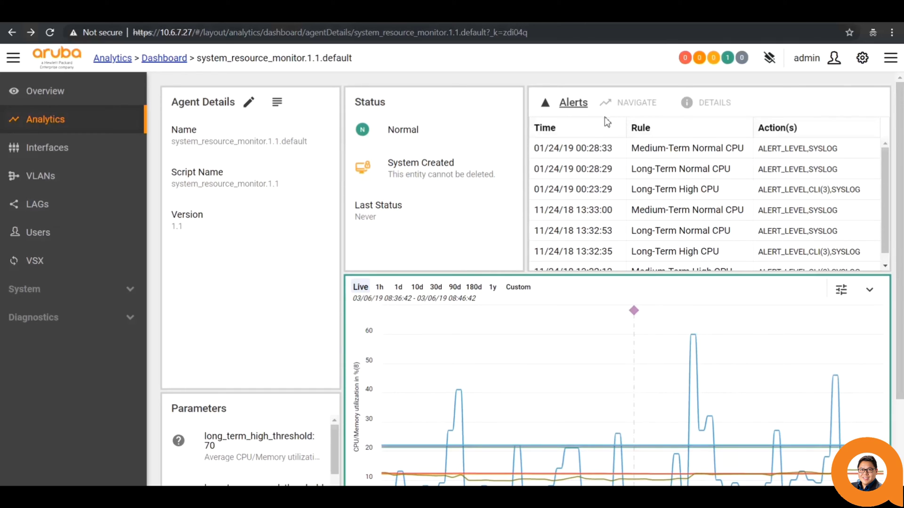
left_click(645, 156)
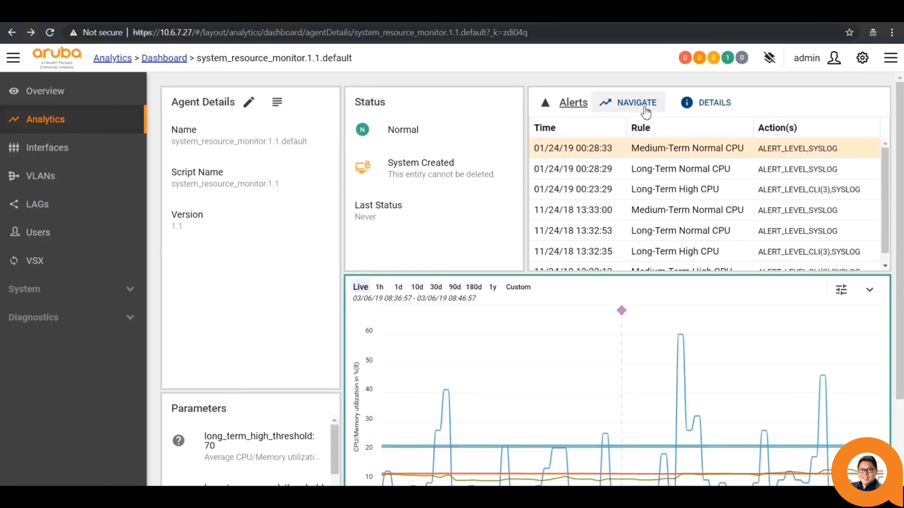
left_click(705, 110)
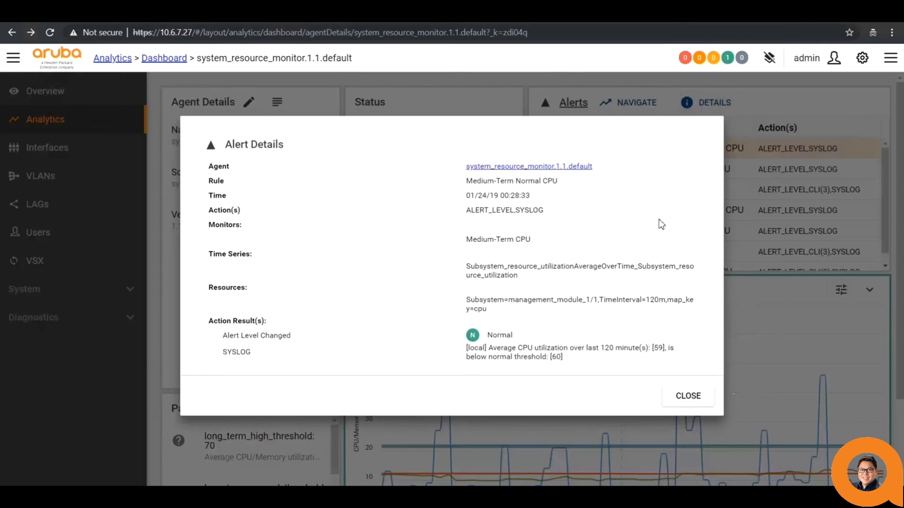
left_click(685, 397)
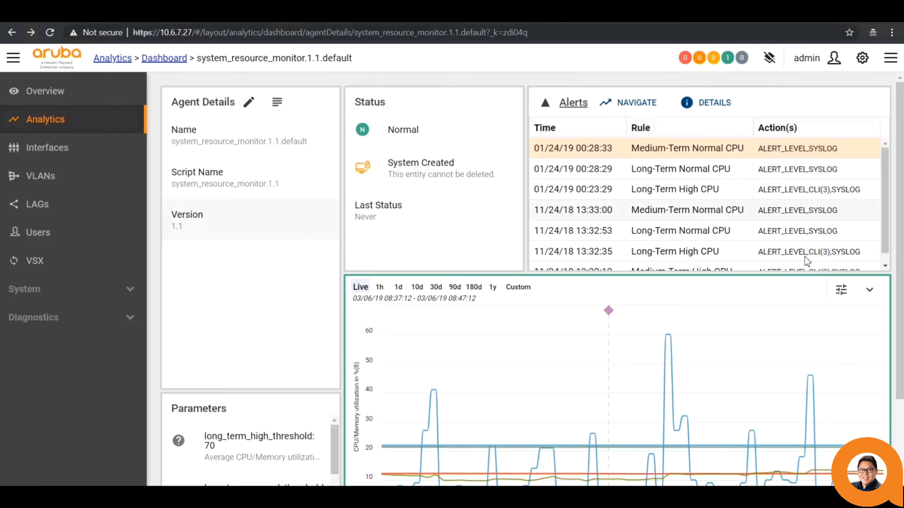
scroll(901, 245, "down", 2)
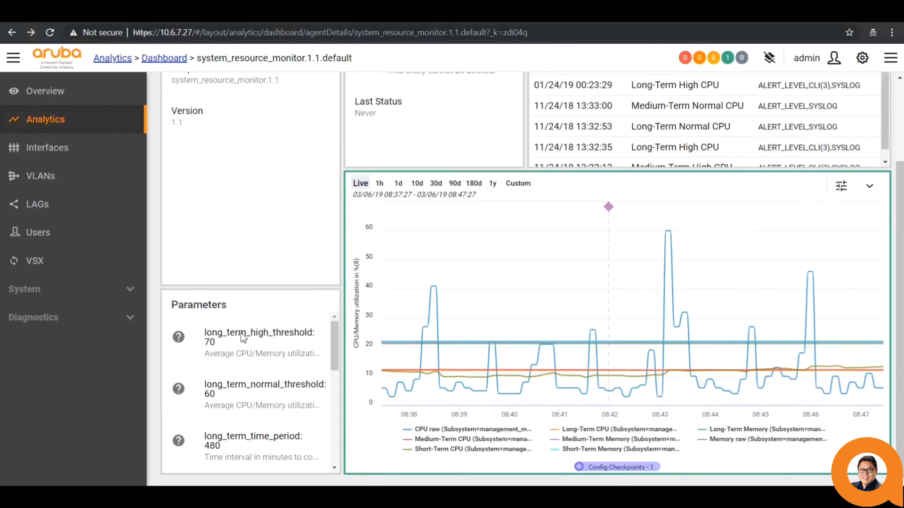
left_click_drag(335, 345, 332, 445)
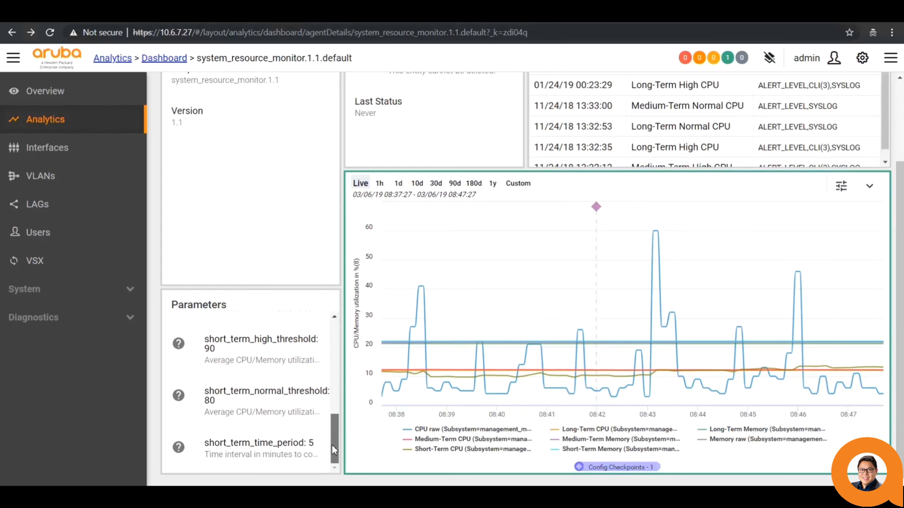
left_click(178, 398)
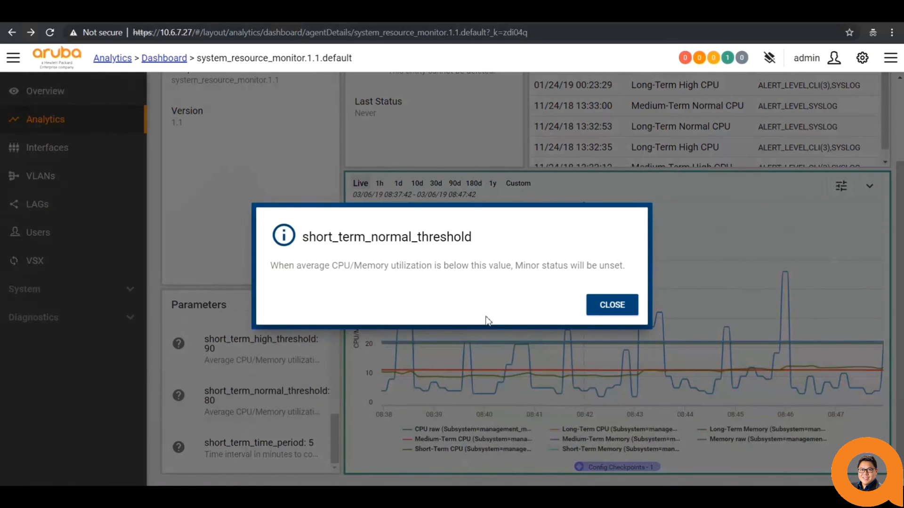
left_click(611, 306)
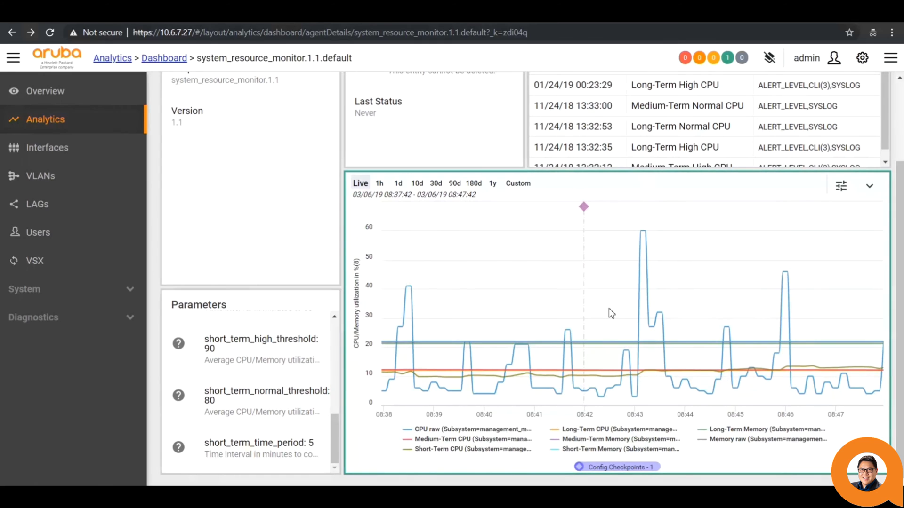
scroll(609, 309, "up", 3)
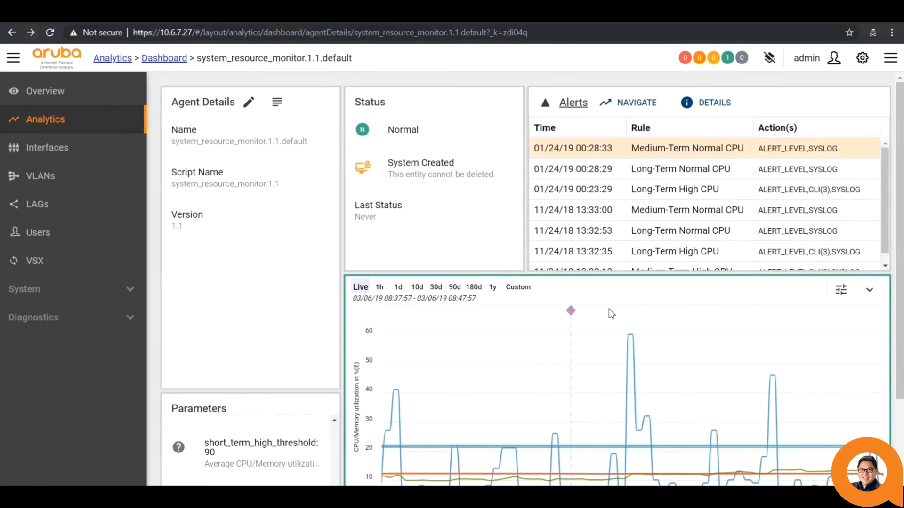
left_click(250, 106)
left_click_drag(739, 235, 743, 362)
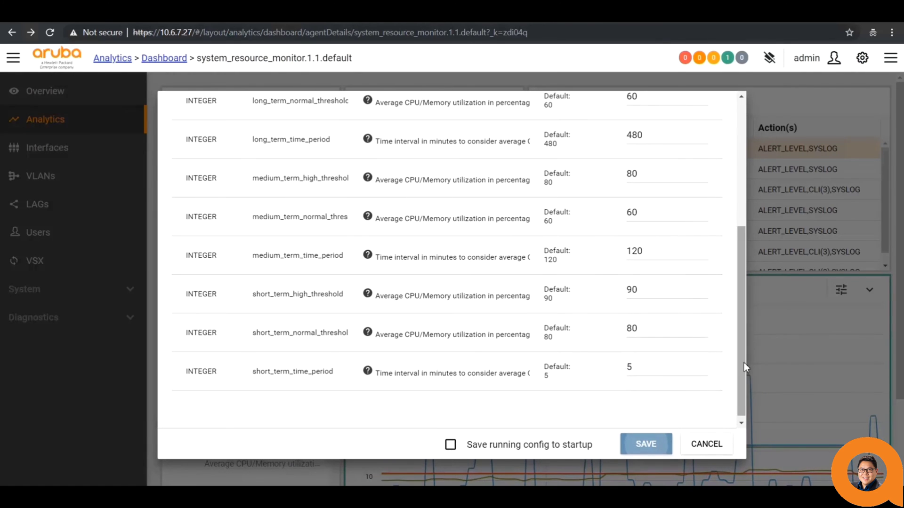
left_click(706, 445)
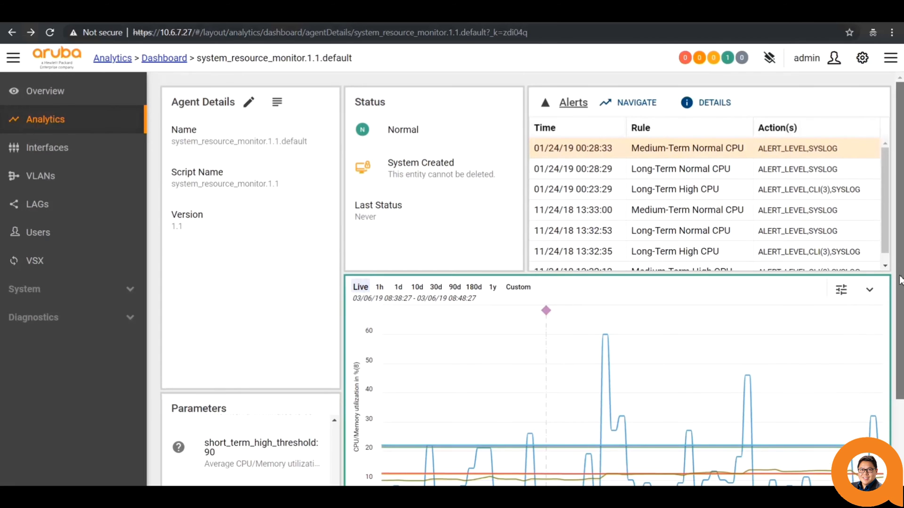
scroll(704, 447, "down", 2)
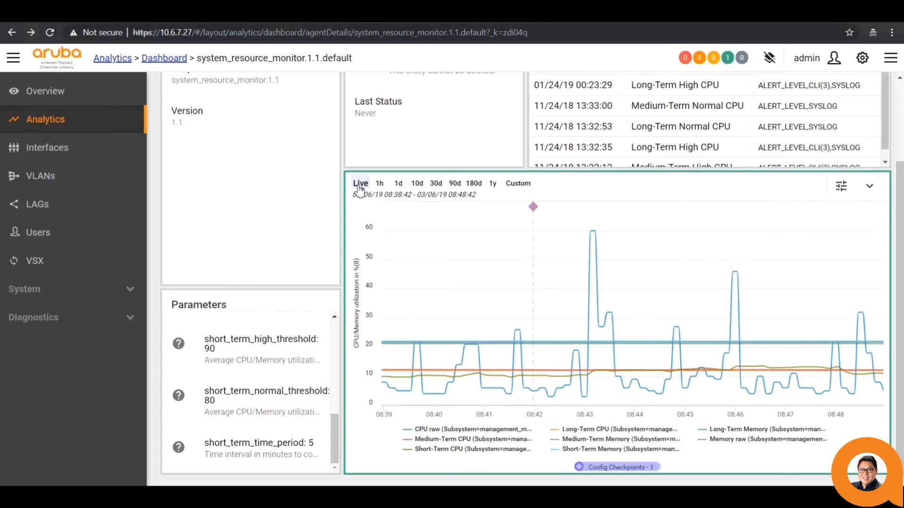
- Cycle the chart through 1d, 30d, Live and 10d ranges, then zoom into Feb 26–Mar 2
left_click(398, 184)
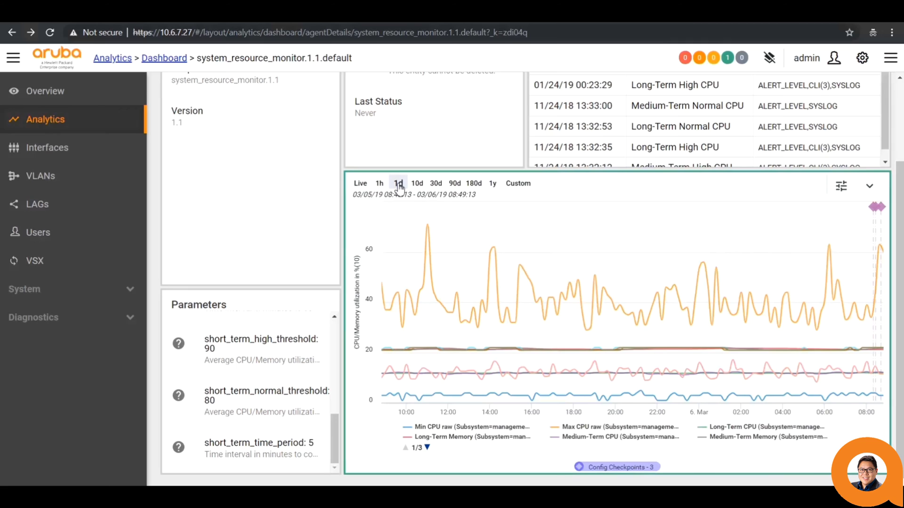
left_click(436, 184)
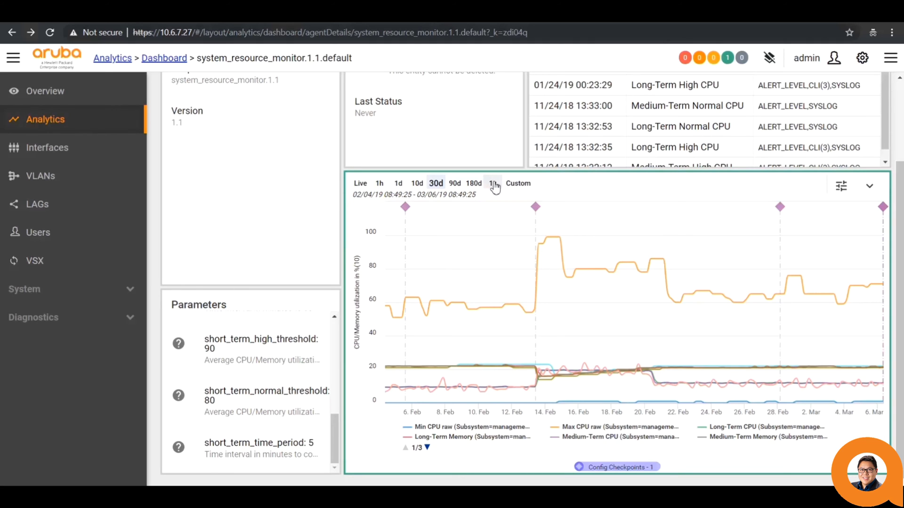
left_click(362, 184)
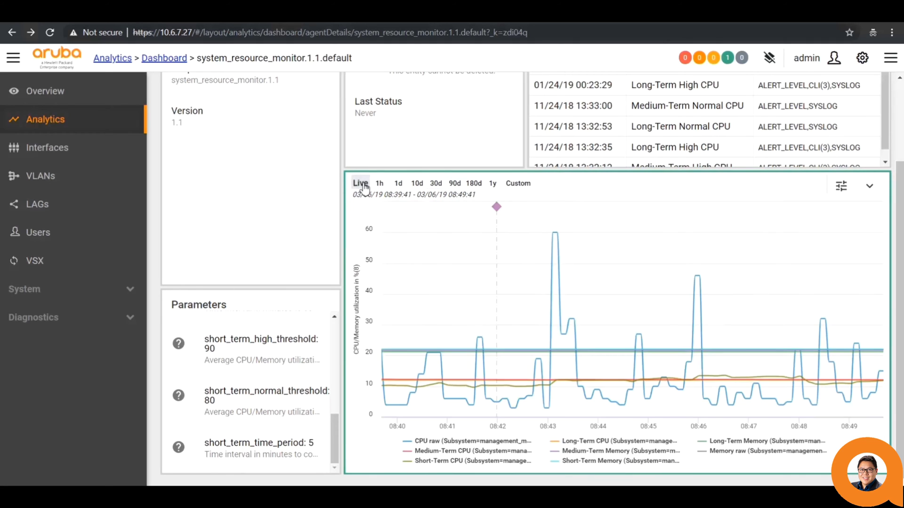
left_click(417, 184)
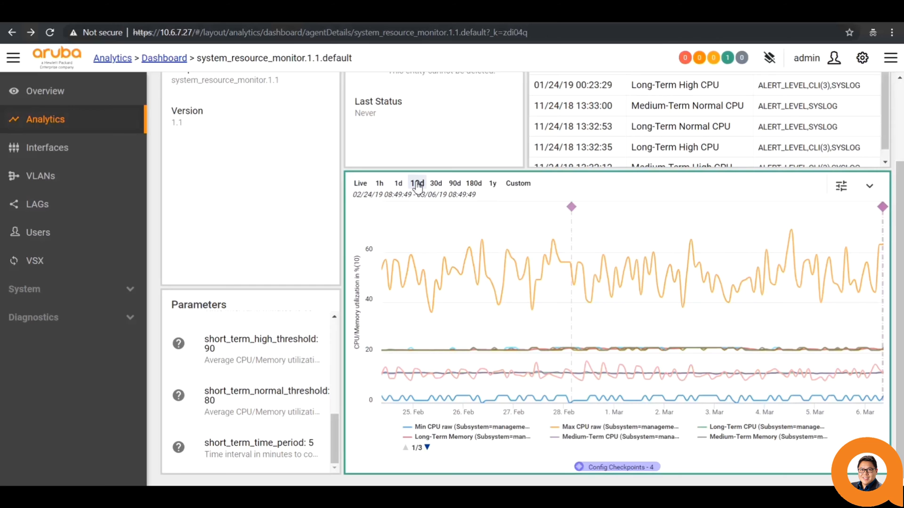
mouse_move(532, 267)
left_click_drag(535, 229, 679, 238)
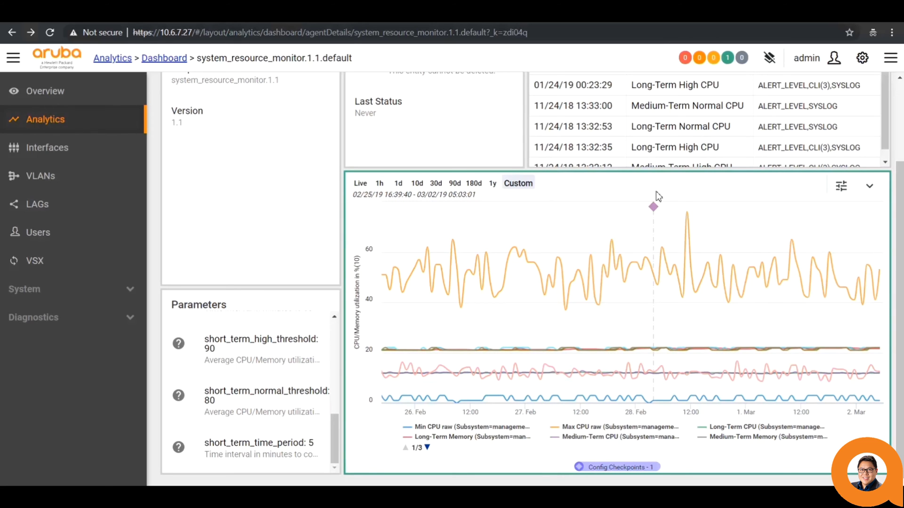
mouse_move(654, 209)
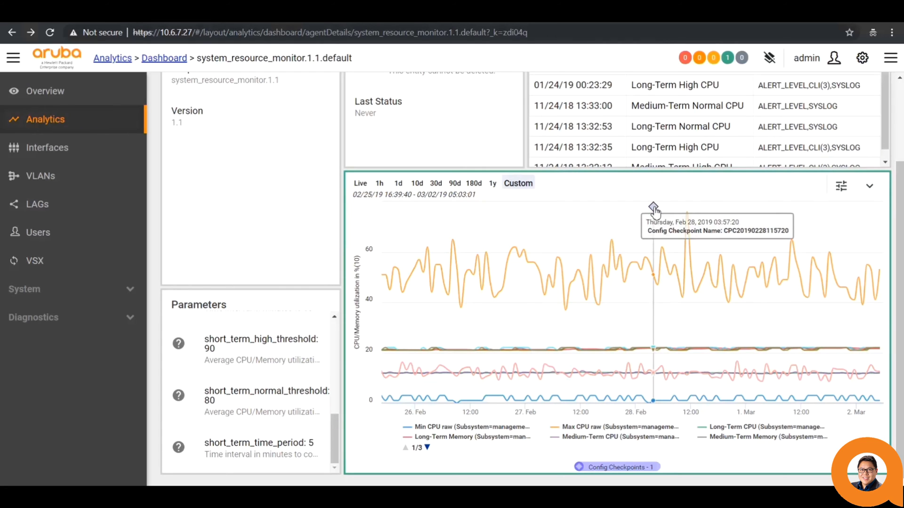
- Review the Feb 28 checkpoint's configuration diff, then jump the chart to the 01/24/19 alert window
left_click(653, 207)
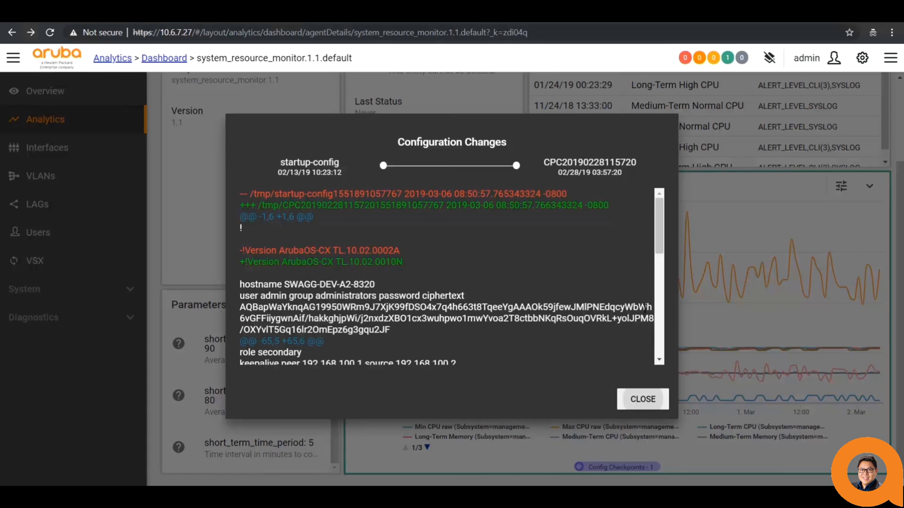
left_click(647, 398)
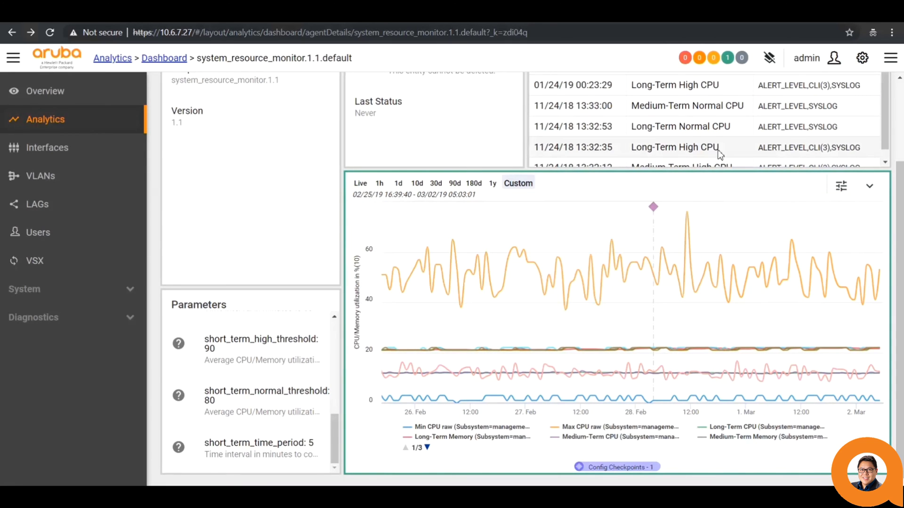
left_click_drag(899, 171, 898, 91)
left_click(636, 102)
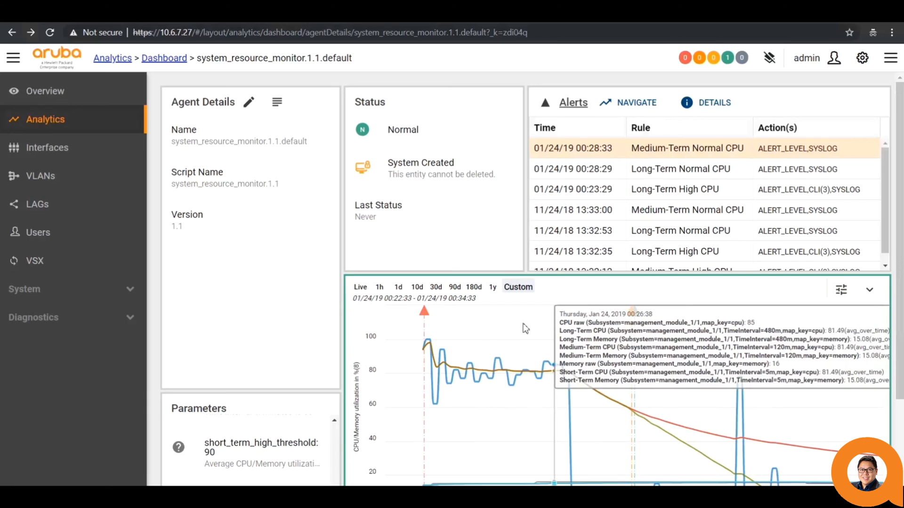
- View and close the Long-Term Normal CPU alert details (480-minute average 59, threshold 60)
mouse_move(426, 319)
mouse_move(632, 317)
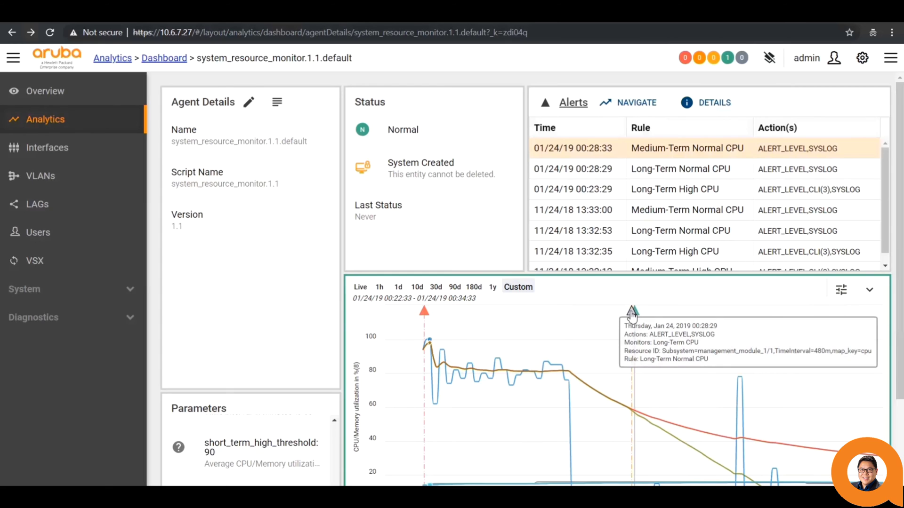
left_click(631, 312)
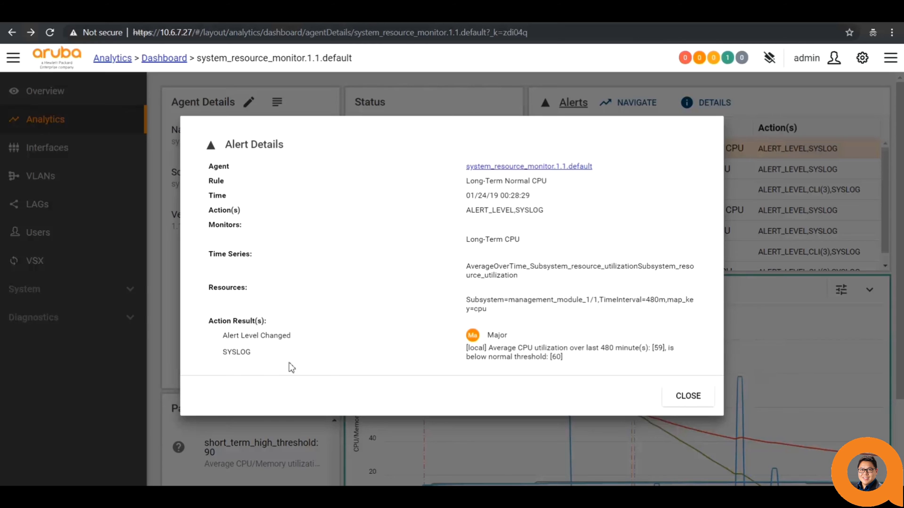
left_click(686, 397)
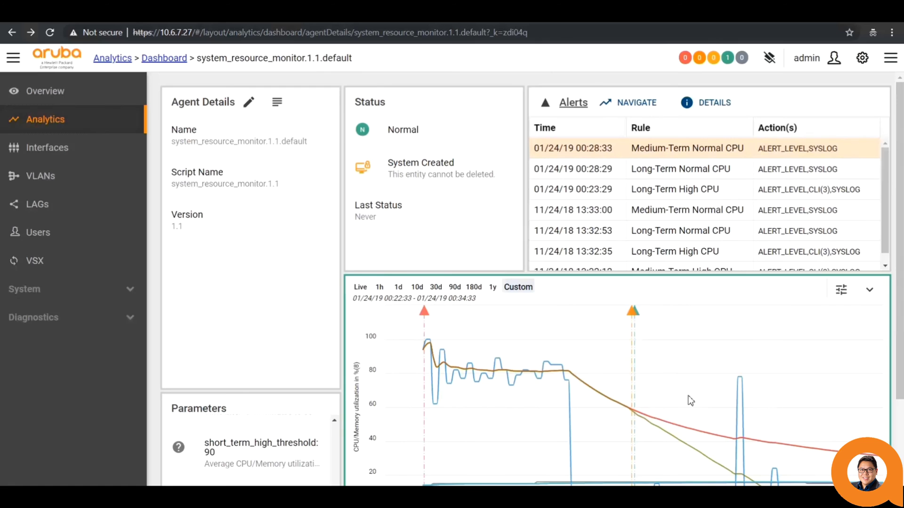
- Review the Long-Term High CPU alert's copp-policy statistics, top cpu and resource-utilization outputs, then go back
left_click(424, 312)
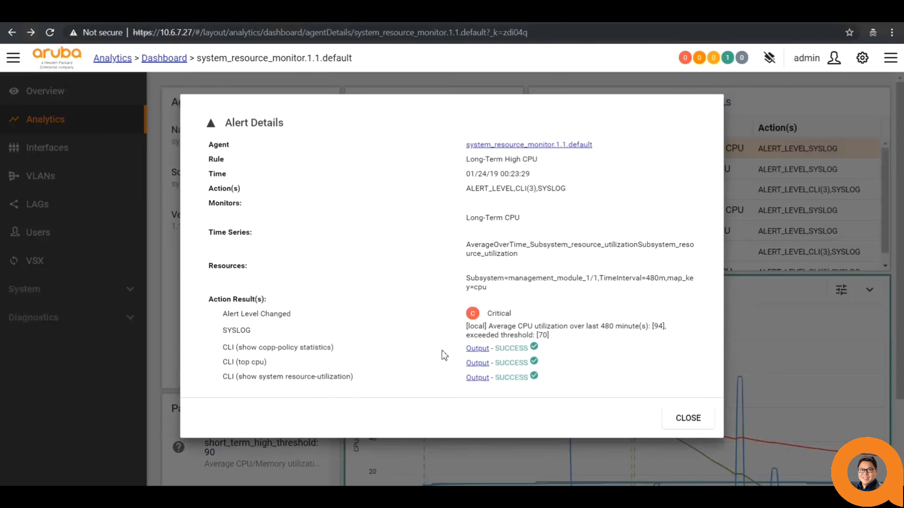
left_click(477, 350)
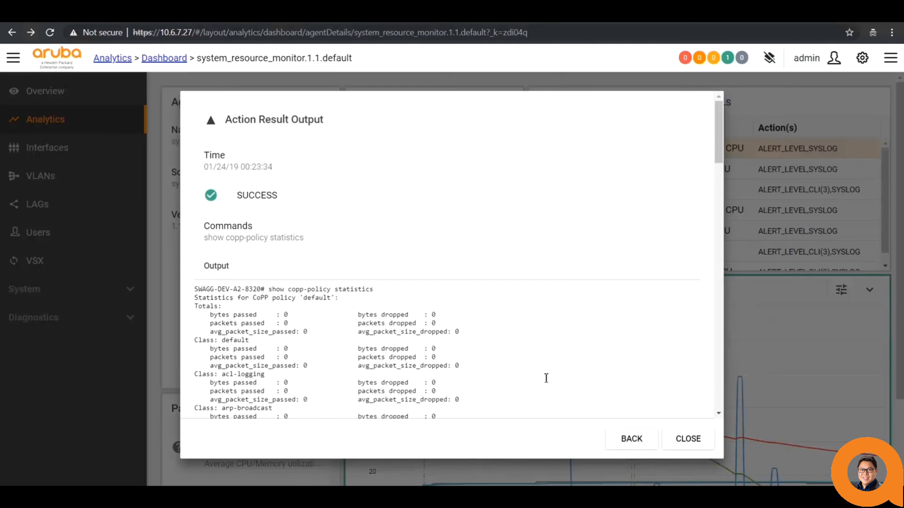
left_click(628, 440)
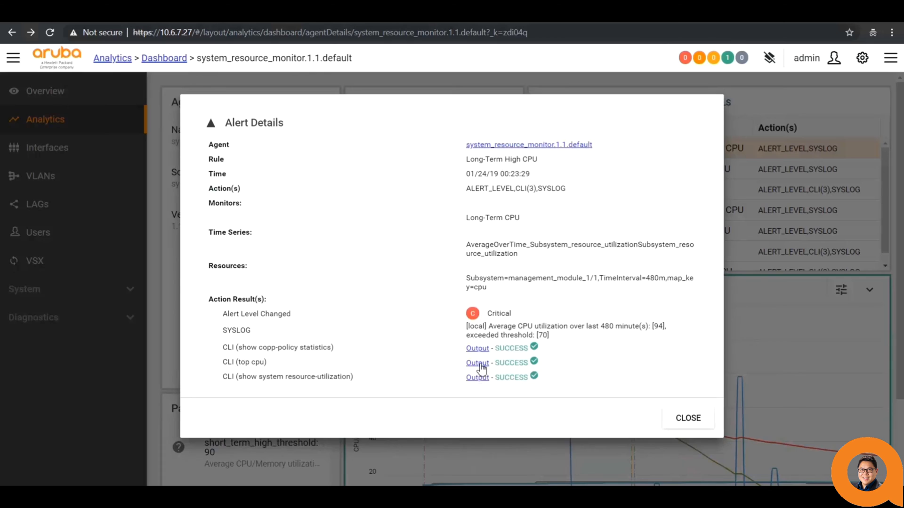
left_click(478, 363)
left_click(630, 439)
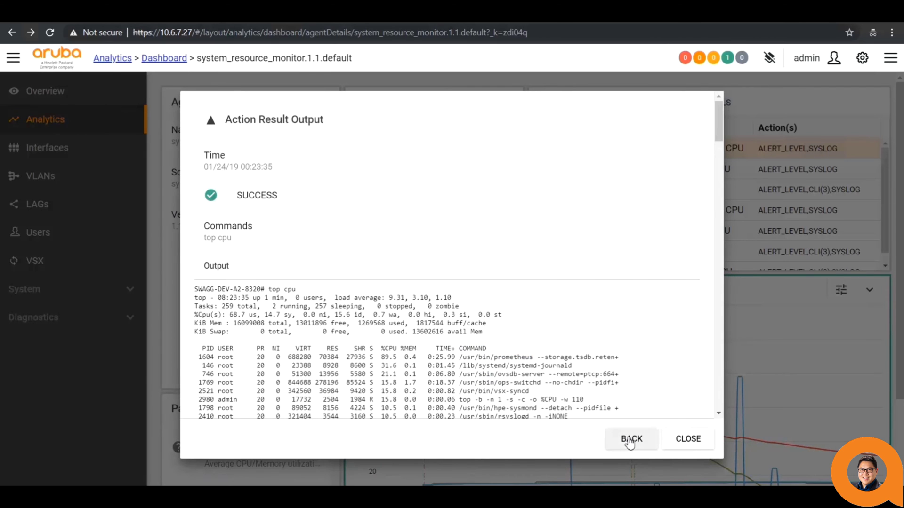
left_click(479, 378)
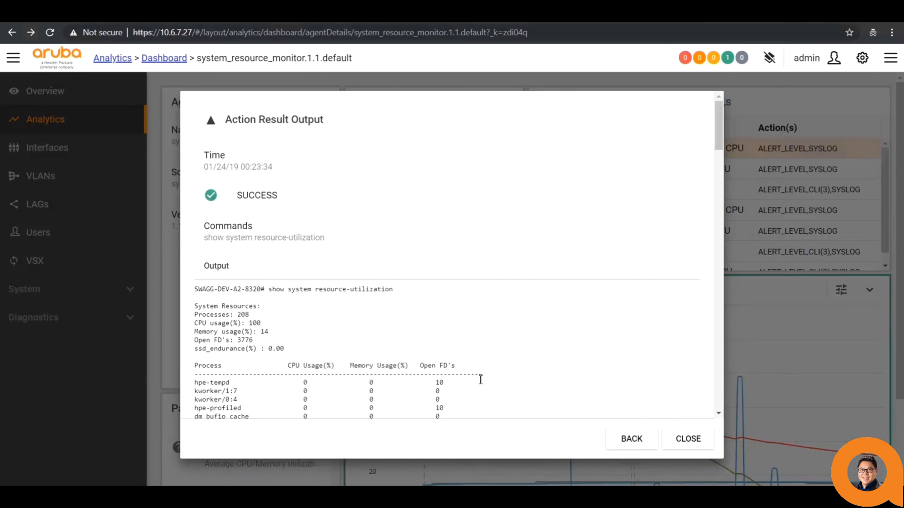
left_click(640, 442)
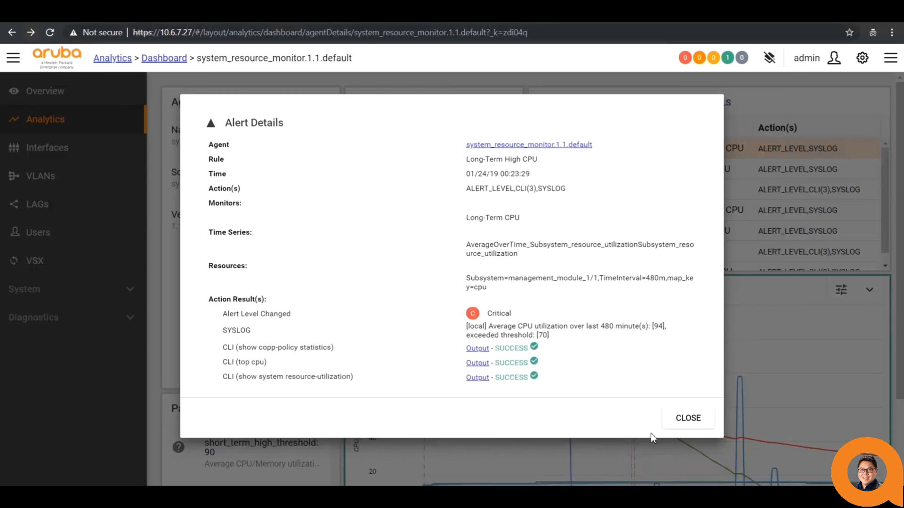
left_click(687, 419)
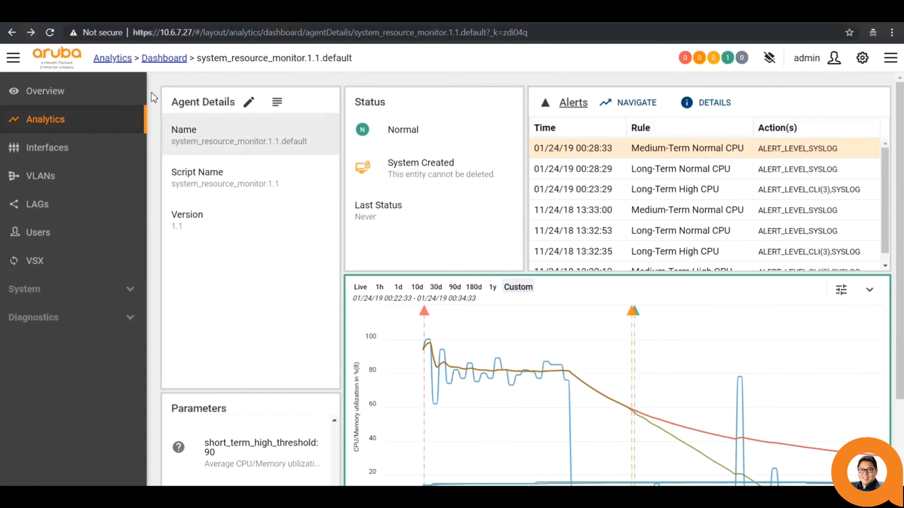
left_click(158, 59)
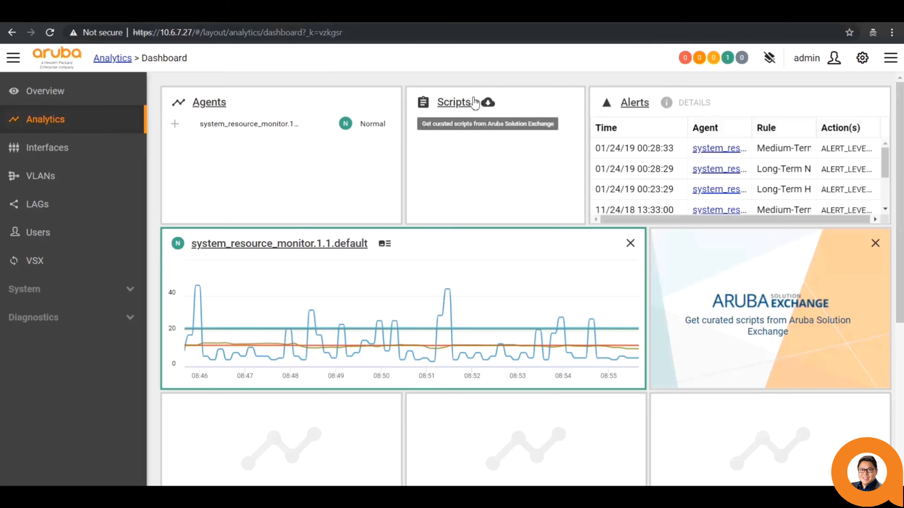
- Open the Scripts list showing system_resource_monitor.1.1 from the Analytics dashboard
left_click(458, 105)
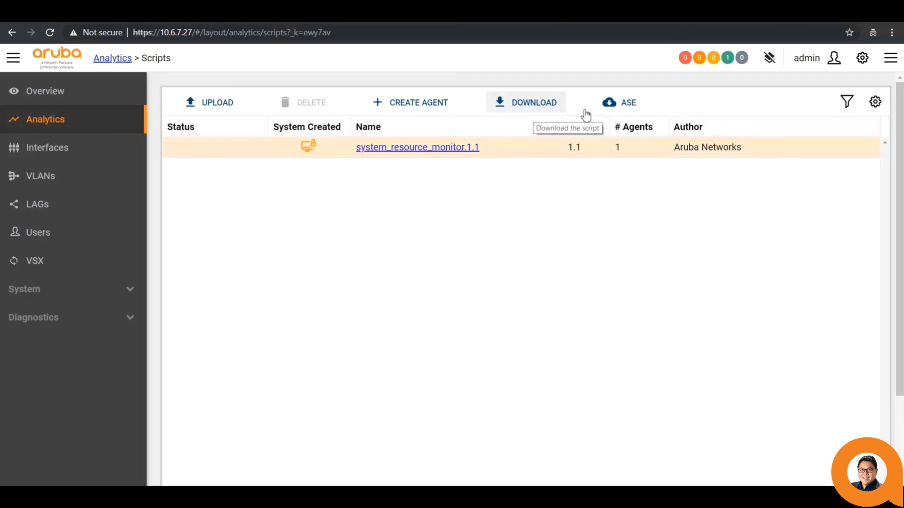
- Open Aruba Solution Exchange, scroll to the end of the license agreement, and accept it
left_click(629, 103)
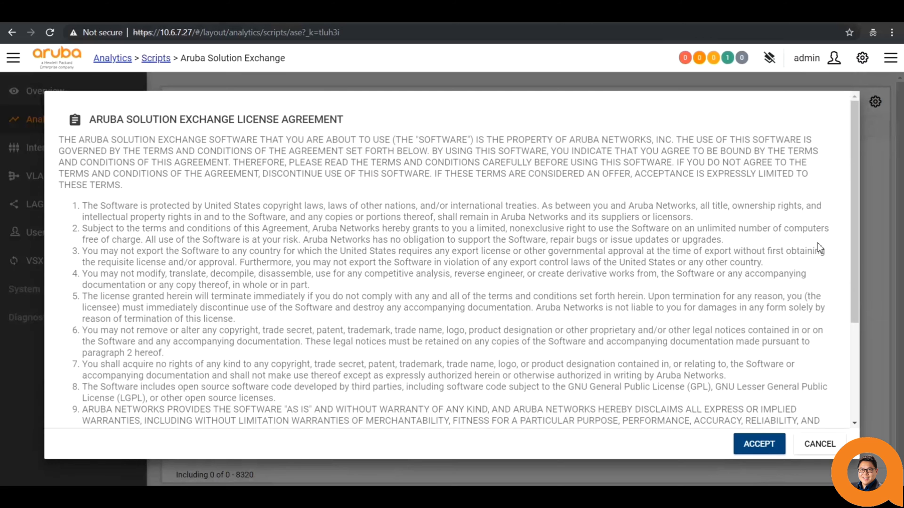
left_click_drag(854, 252, 849, 348)
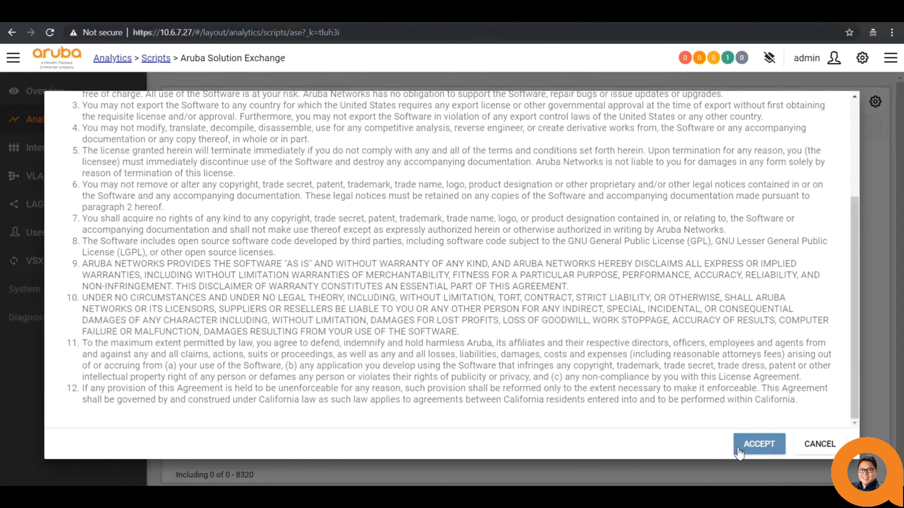
left_click(738, 451)
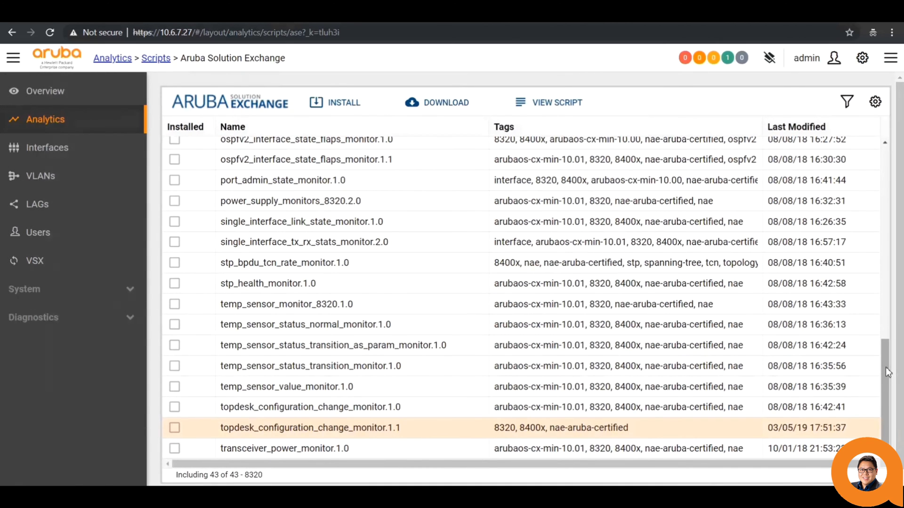
left_click_drag(885, 367, 883, 160)
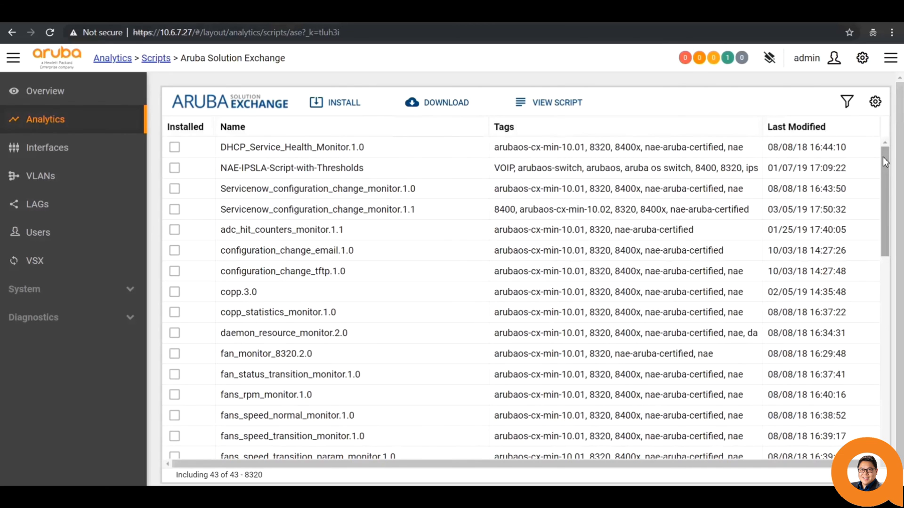
left_click_drag(882, 157, 883, 324)
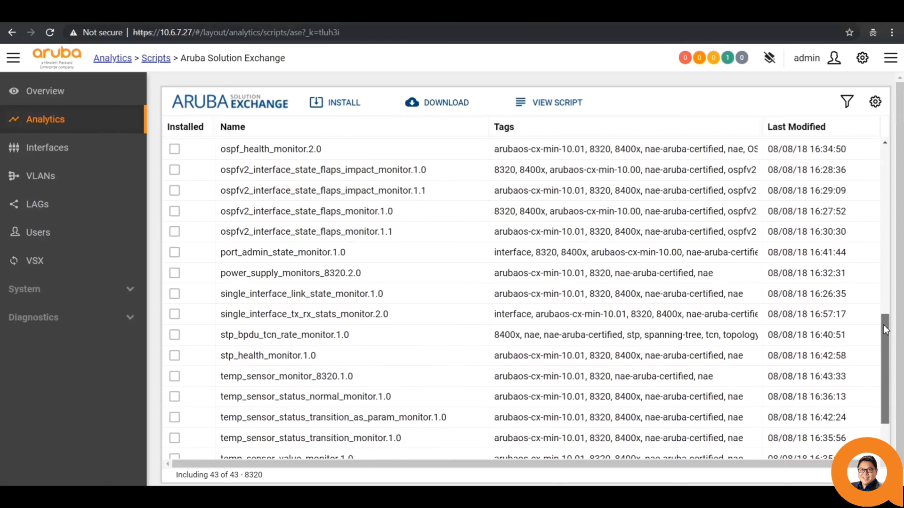
left_click(473, 294)
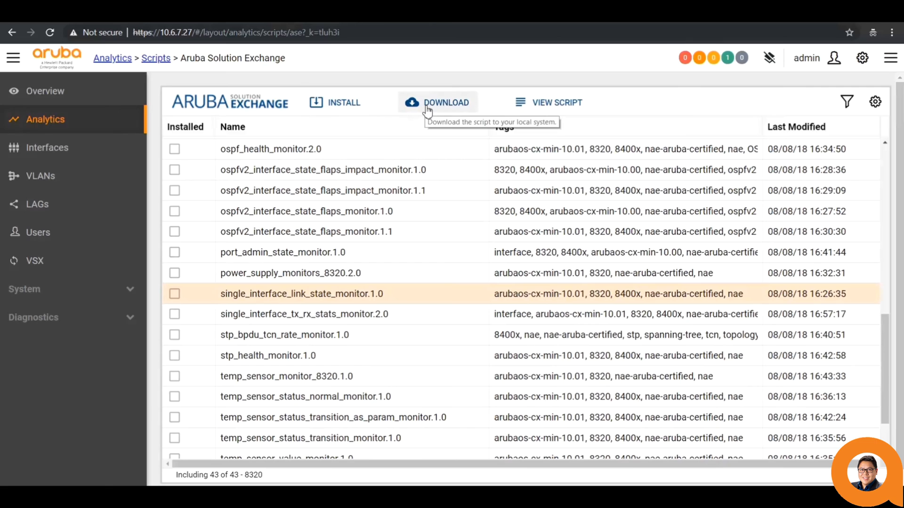
left_click(560, 103)
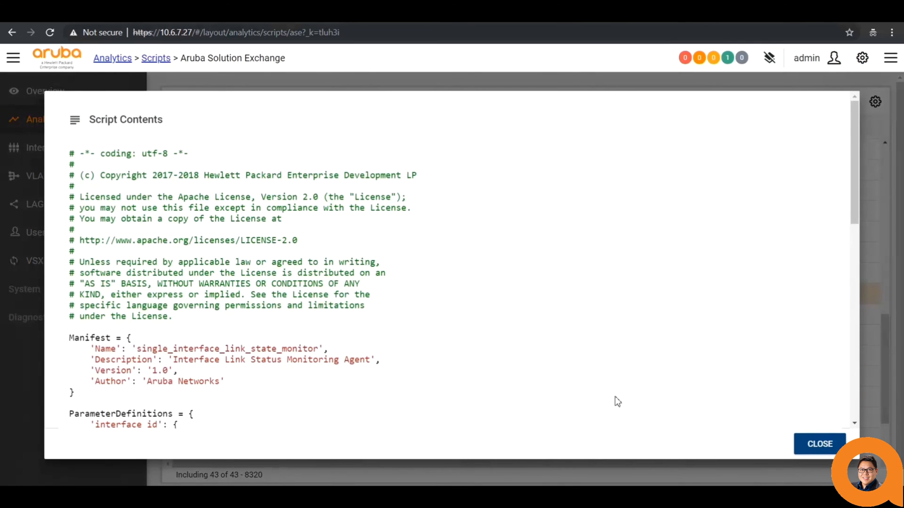
left_click(818, 443)
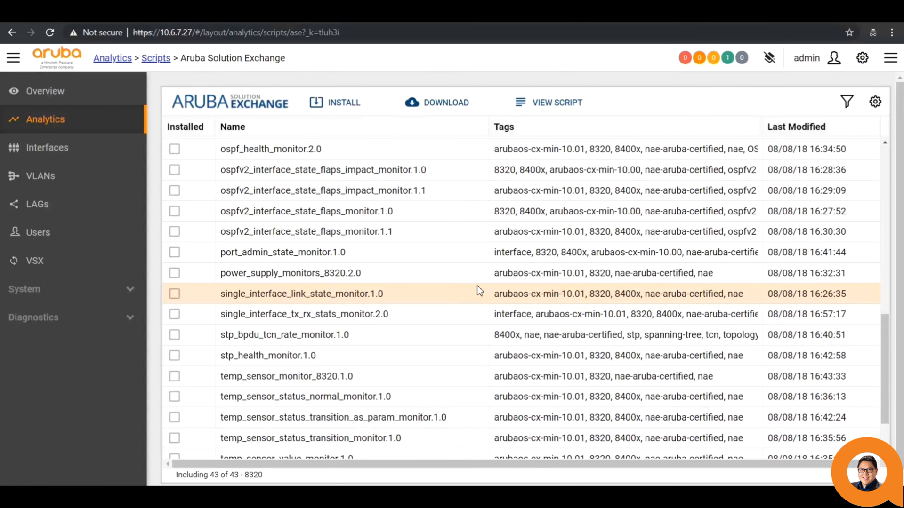
left_click(850, 103)
left_click(566, 150)
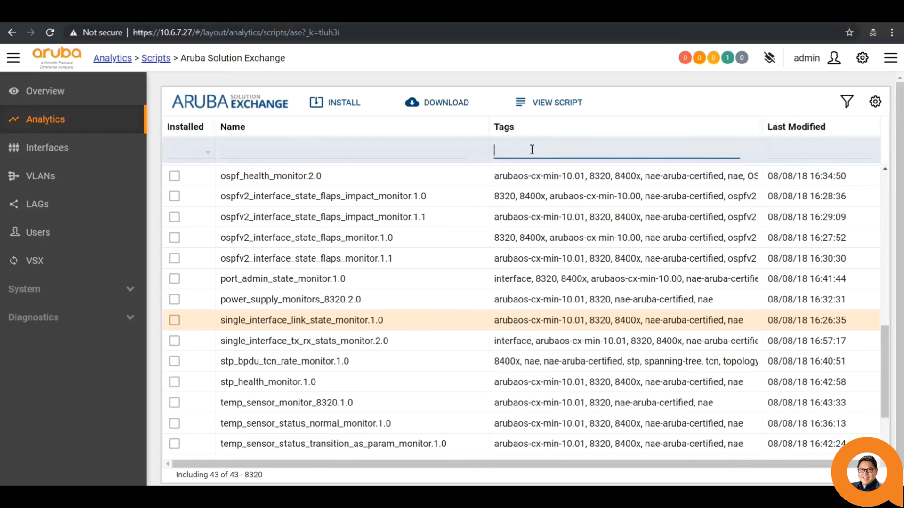
type("8320")
left_click(420, 150)
type("single")
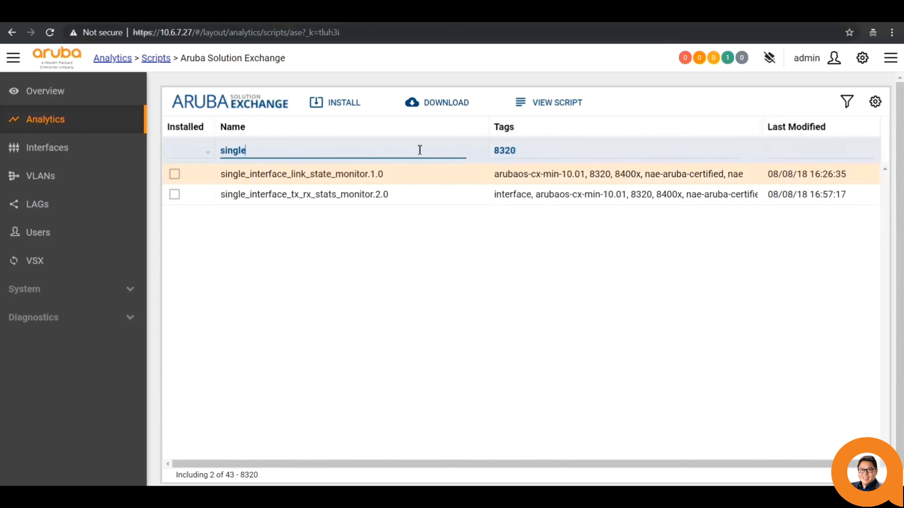
left_click(846, 101)
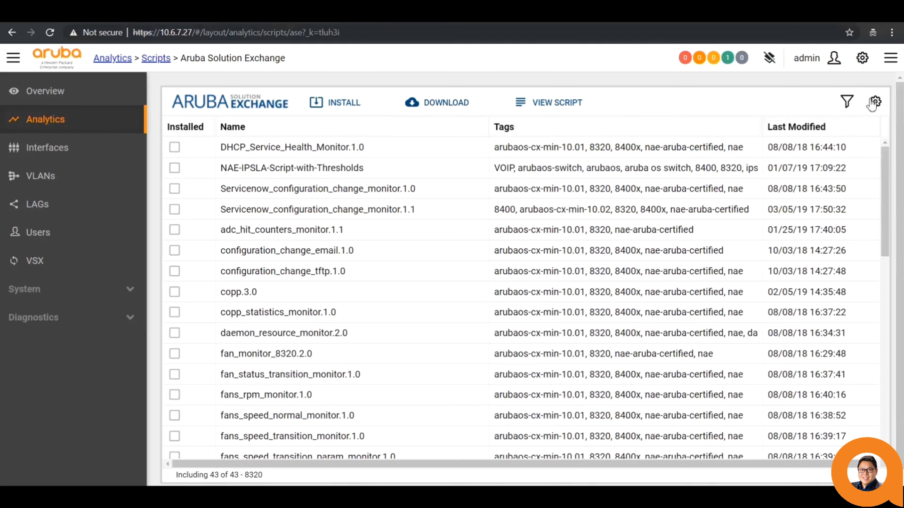
left_click(875, 102)
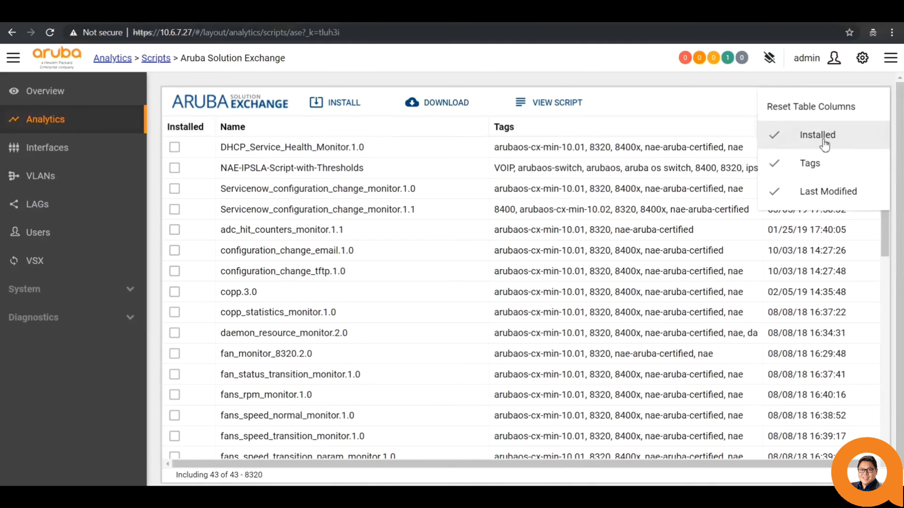
left_click(822, 137)
left_click(874, 102)
left_click(809, 135)
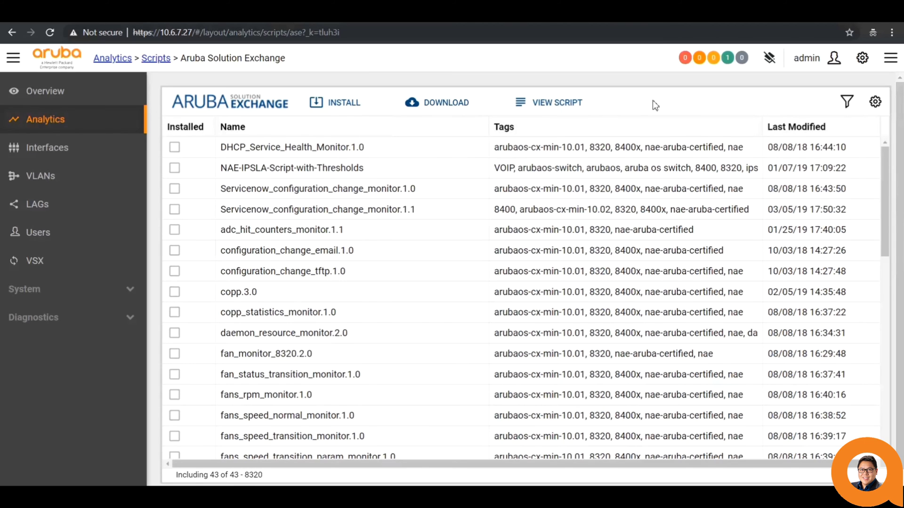
scroll(652, 100, "down", 10)
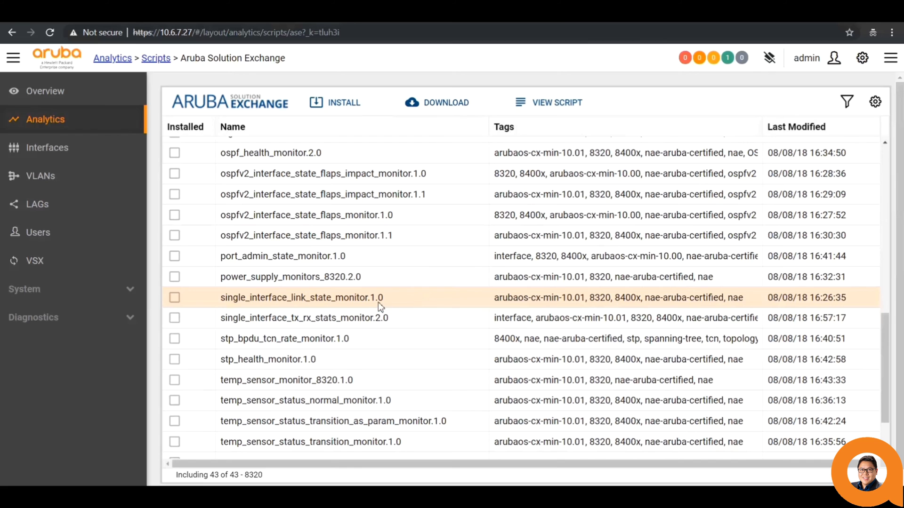
- Install the single_interface_link_state_monitor.1.0 script on the switch
left_click(358, 101)
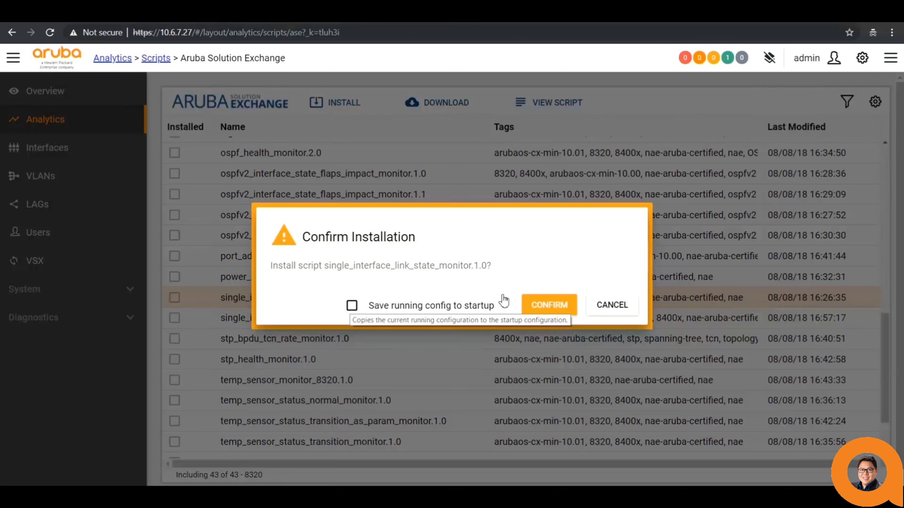
left_click(546, 305)
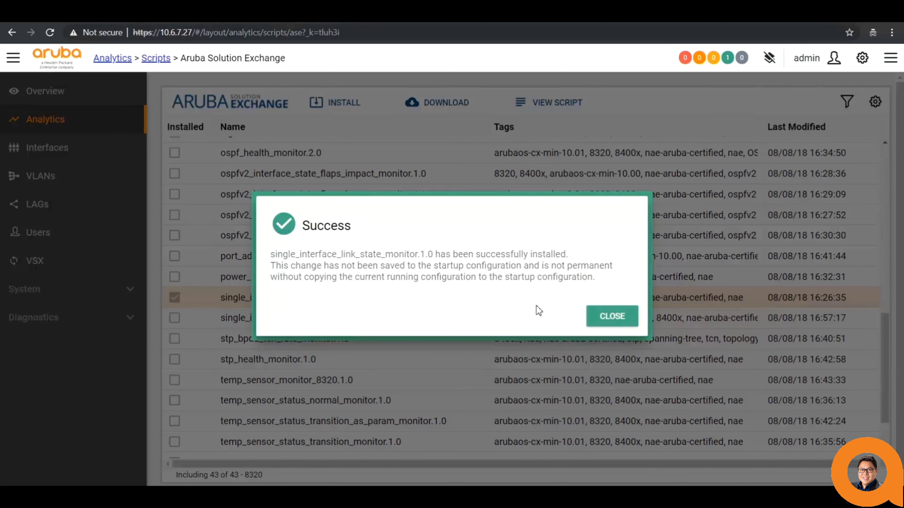
left_click(604, 318)
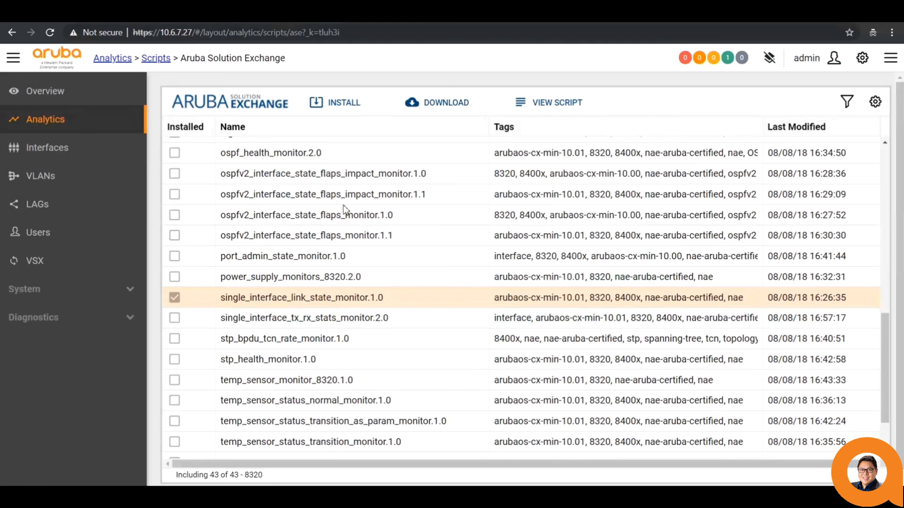
- Install lag_health_monitor.2.0 as well, then return to the installed Scripts list
left_click_drag(885, 326, 882, 282)
left_click(435, 250)
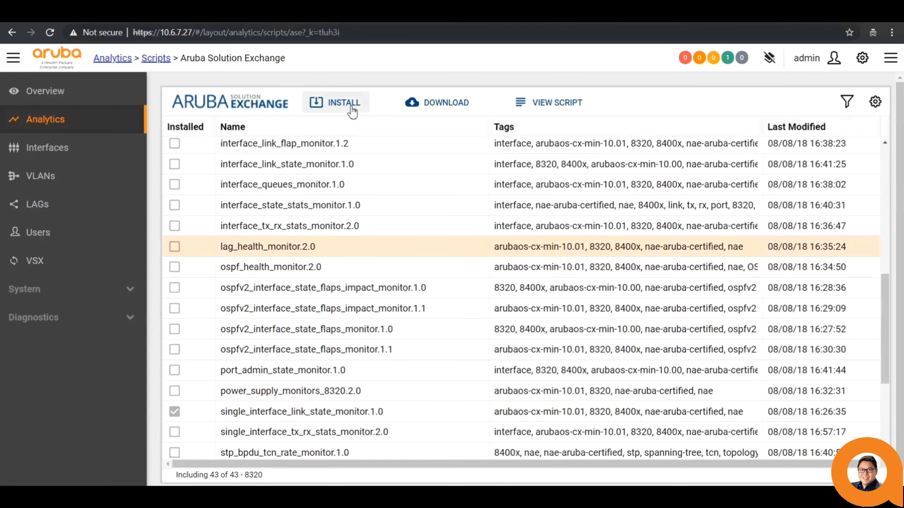
left_click(350, 105)
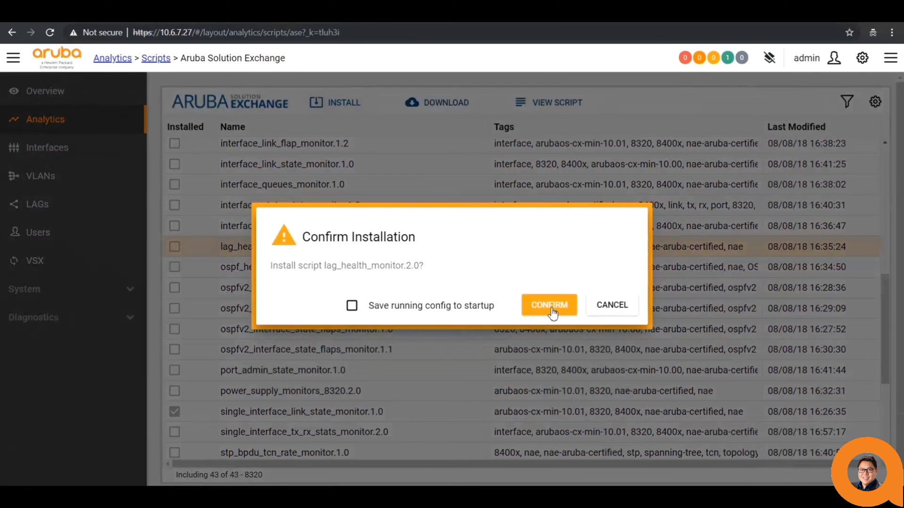
left_click(549, 306)
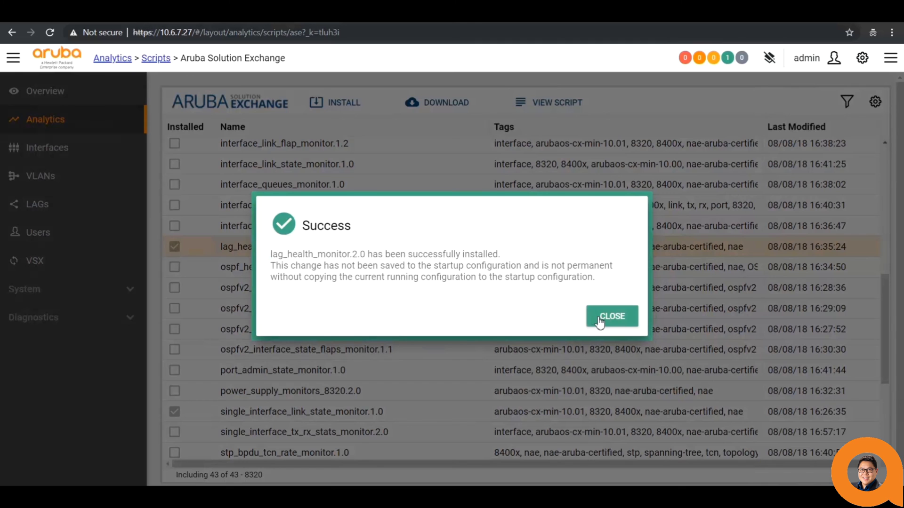
left_click(598, 318)
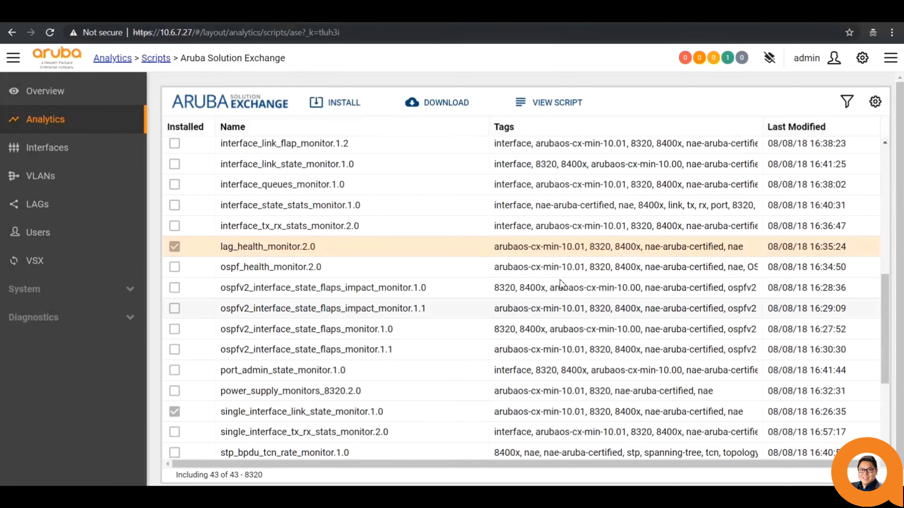
left_click(156, 59)
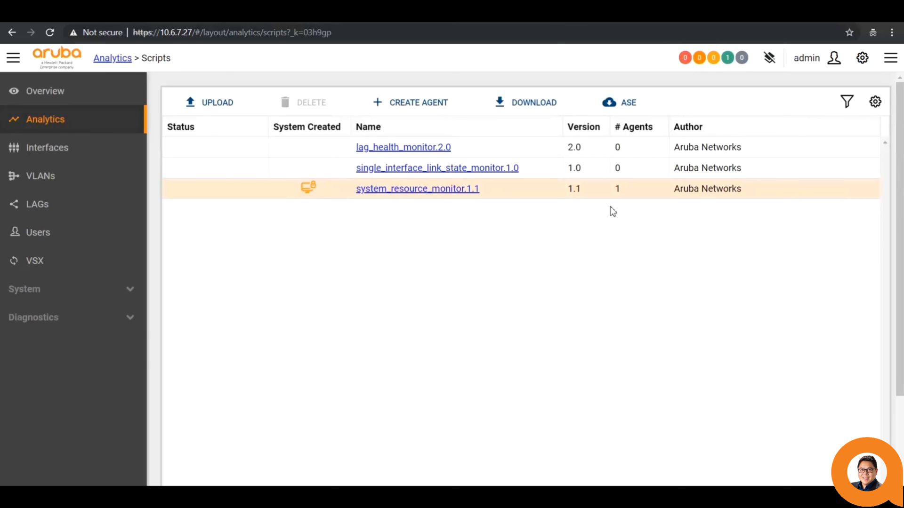
- Create agent single_interface_state_monitor_1-1-48 from single_interface_link_state_monitor.1.0 with interface_id 1/1/48
left_click(639, 170)
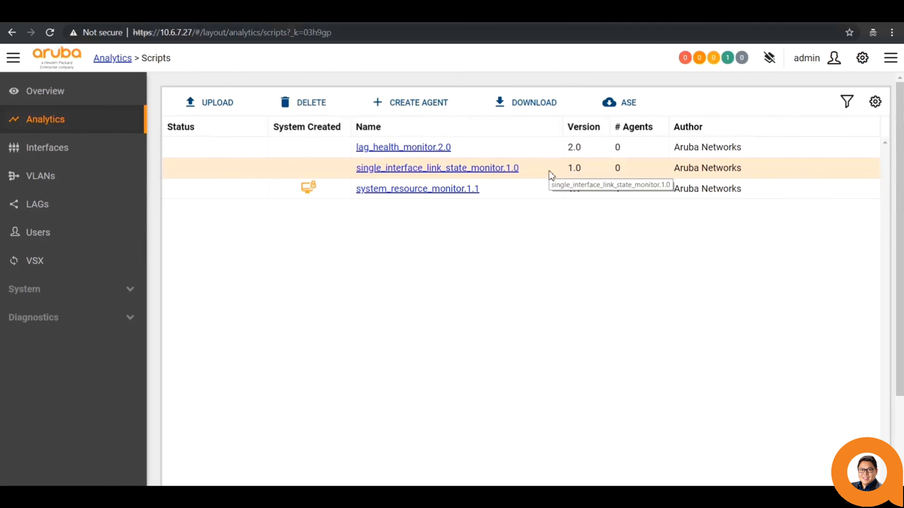
left_click(426, 113)
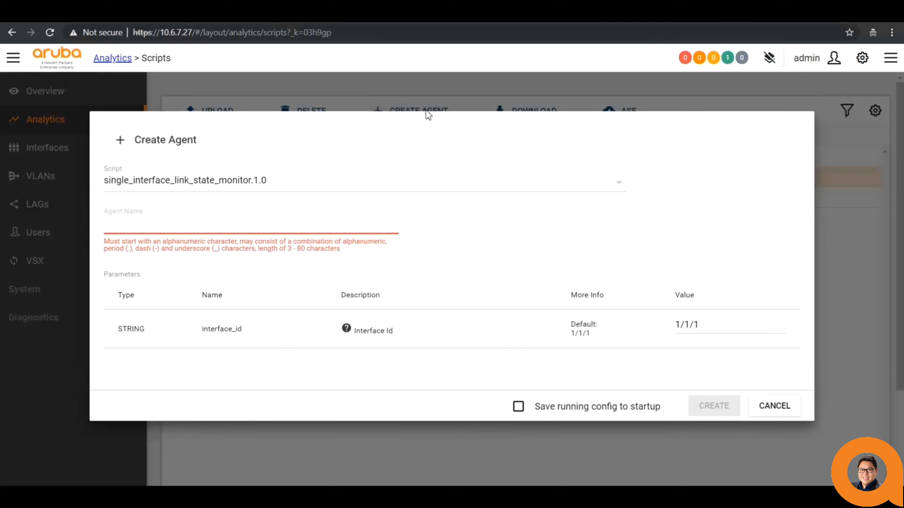
left_click(230, 223)
type("single_")
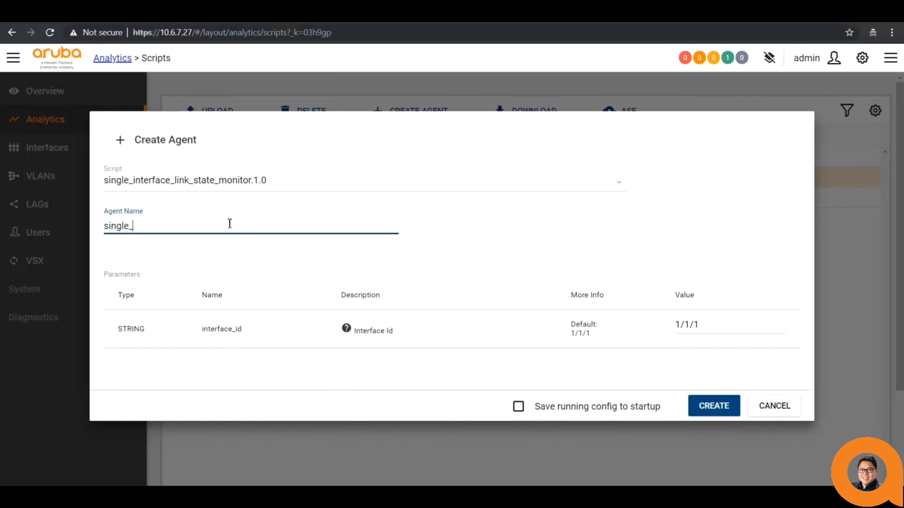
type("interface_state_monitor_1-")
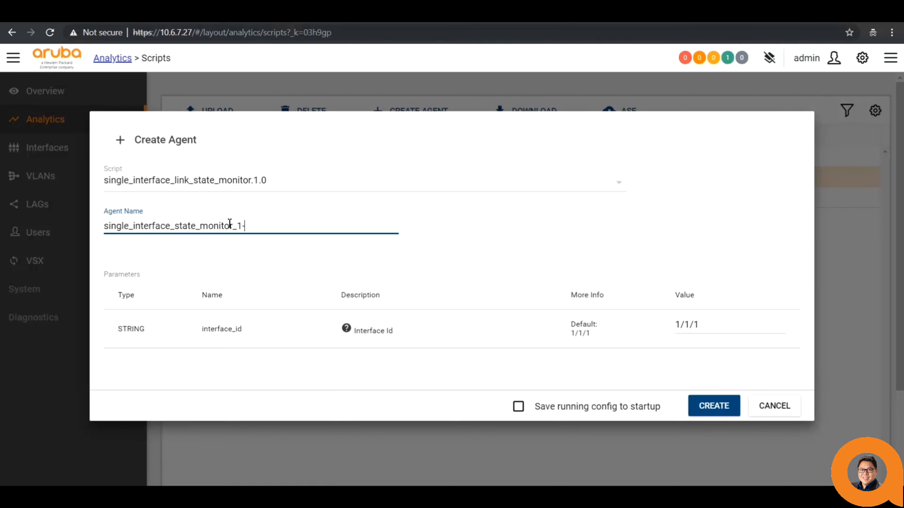
type("1-48")
left_click(725, 328)
key("BackSpace")
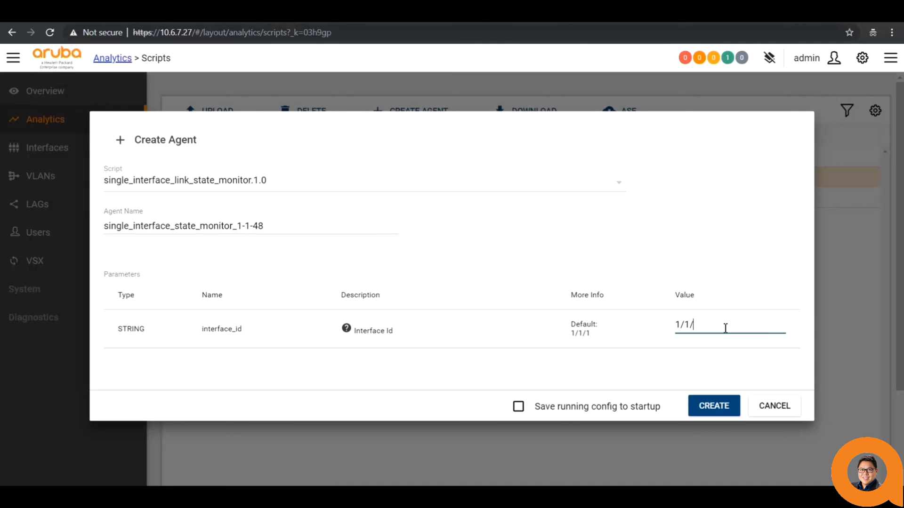
type("48")
left_click(720, 409)
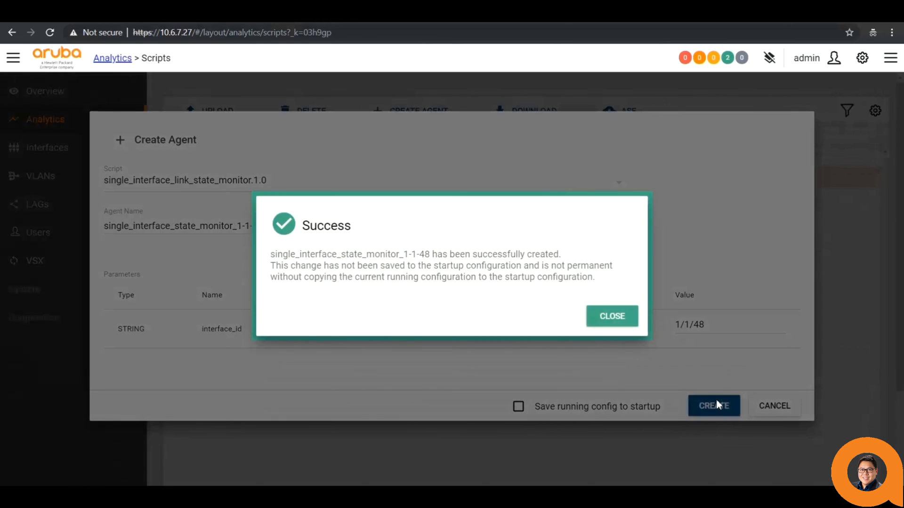
left_click(612, 316)
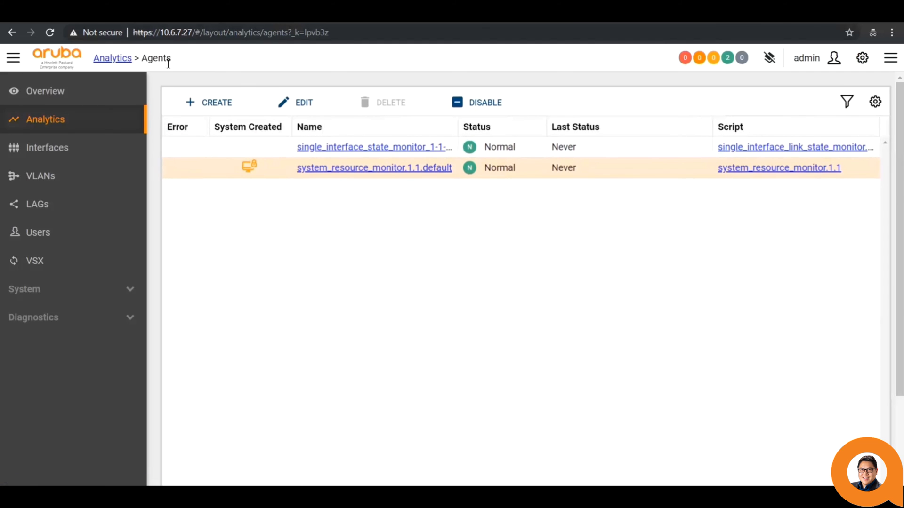
- View the 1-1-48 agent's live link graph, then open a blank Create Agent dialog
left_click(333, 148)
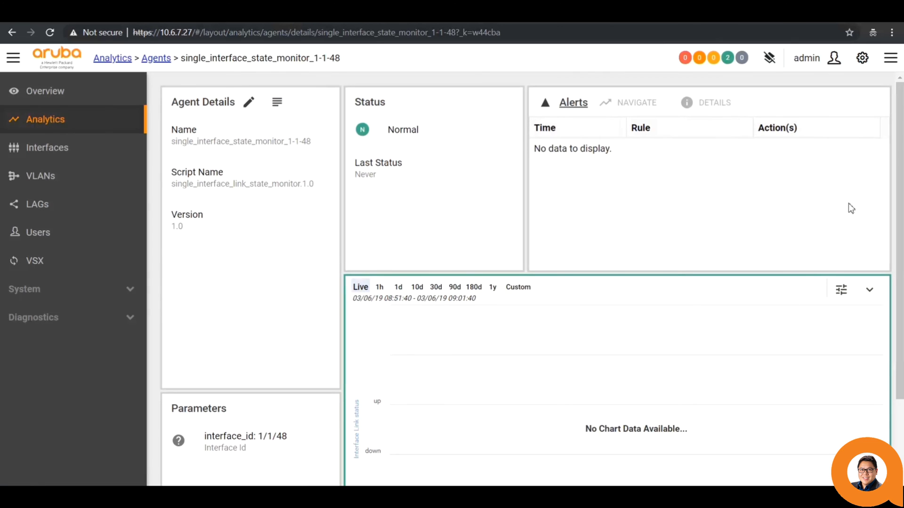
left_click_drag(899, 207, 900, 263)
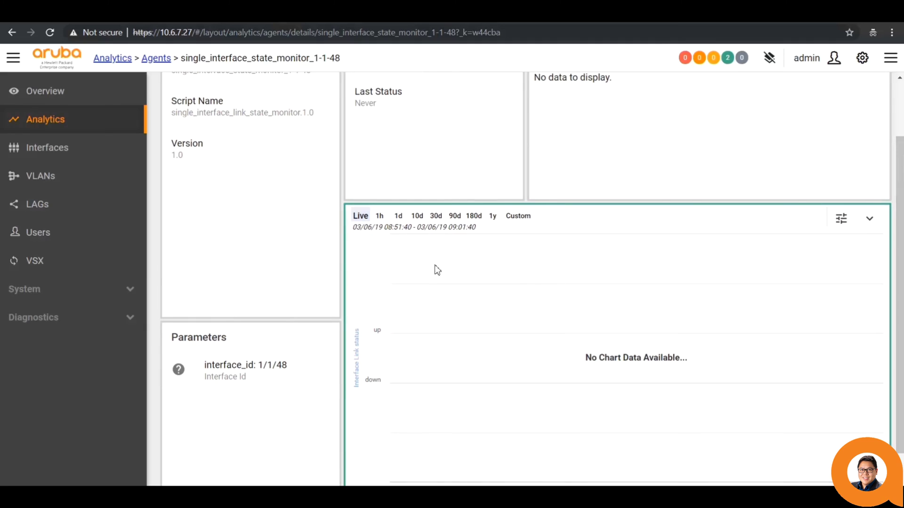
left_click(358, 217)
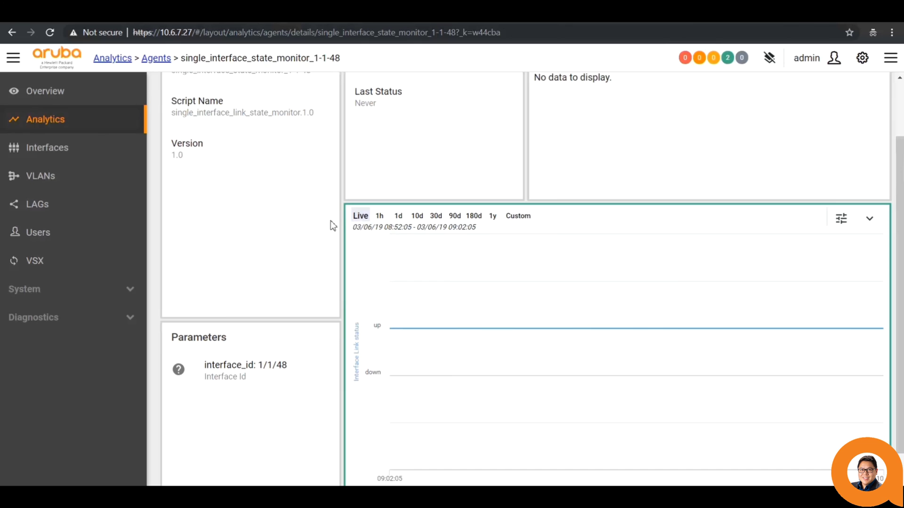
mouse_move(436, 335)
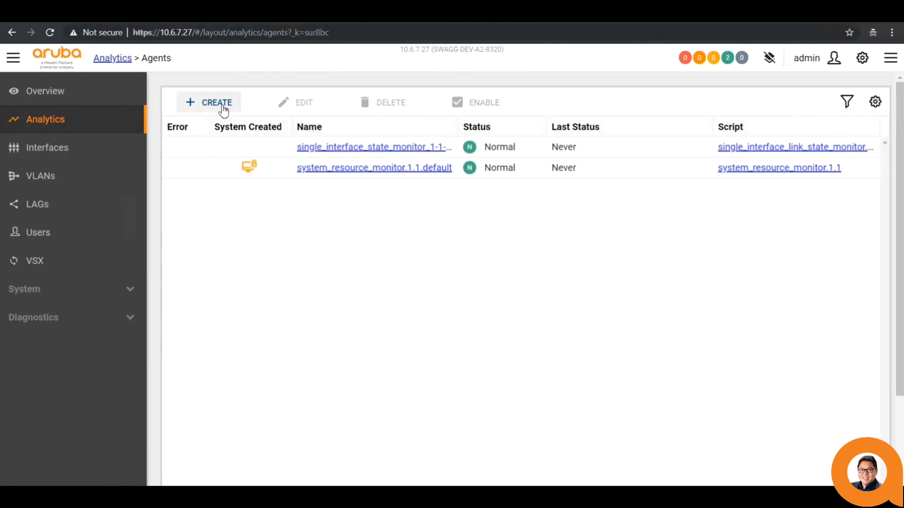
left_click(223, 109)
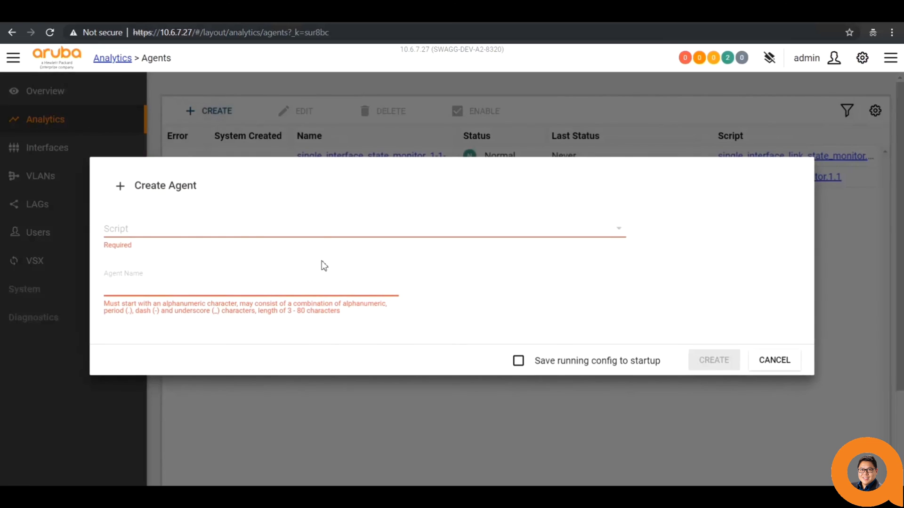
- Create agent lag_health from lag_health_monitor.2.0 monitoring lag59 and lag31
left_click(323, 233)
left_click(307, 272)
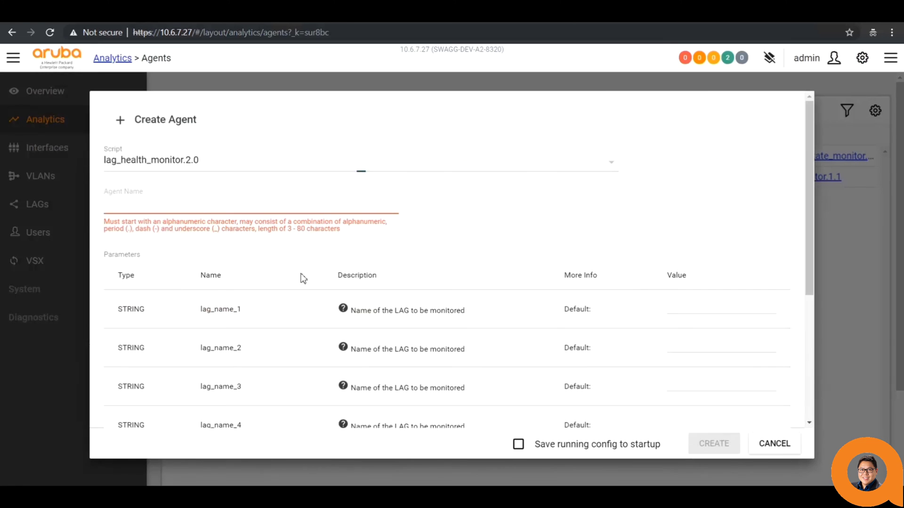
left_click(318, 202)
type("lag_health")
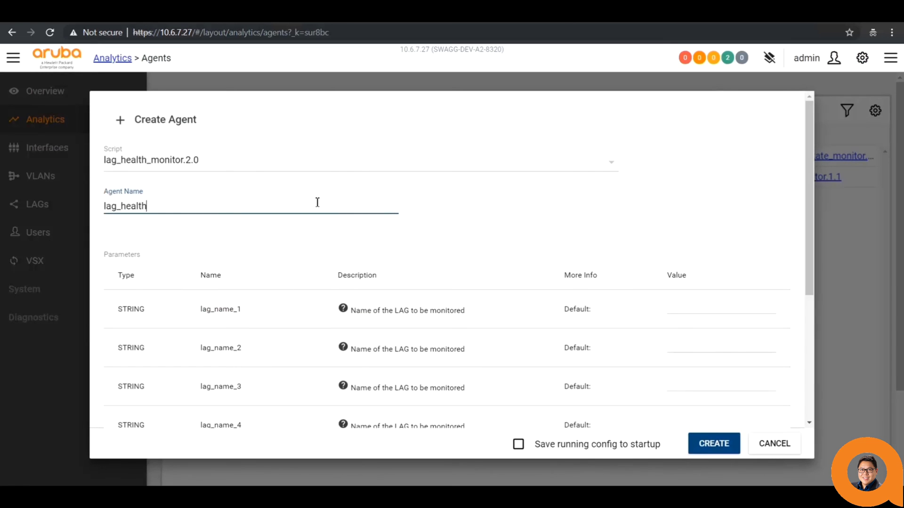
left_click(678, 313)
type("lag")
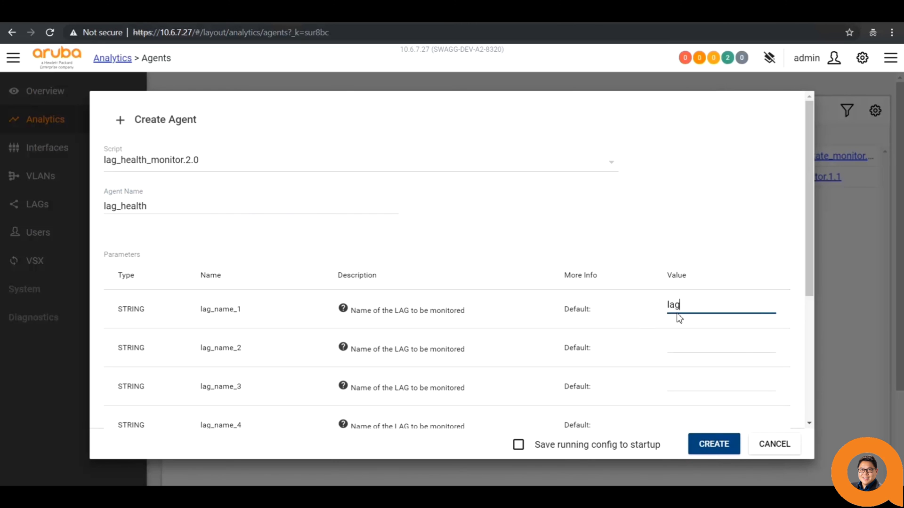
type("59")
key("Tab")
type("lag31")
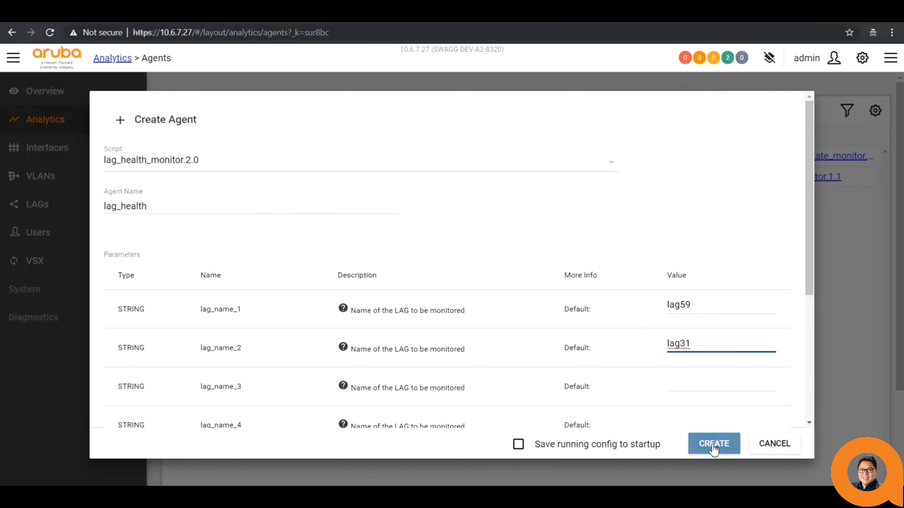
left_click(713, 445)
left_click(621, 316)
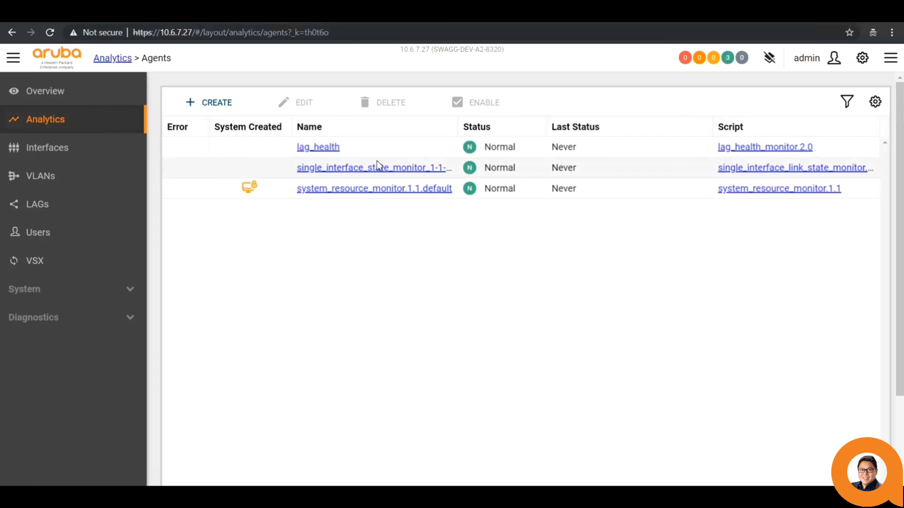
- Review the lag_health agent's details and go back to the Agents list
left_click(333, 148)
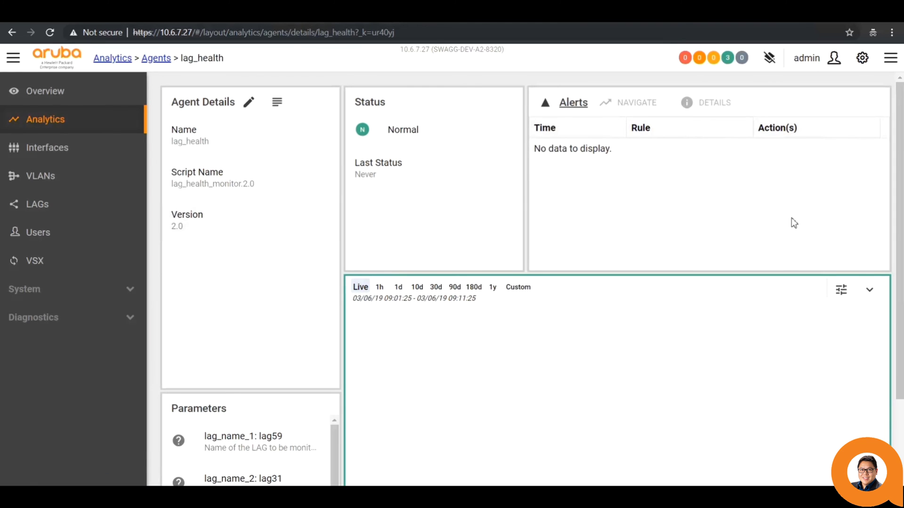
left_click_drag(899, 186, 899, 266)
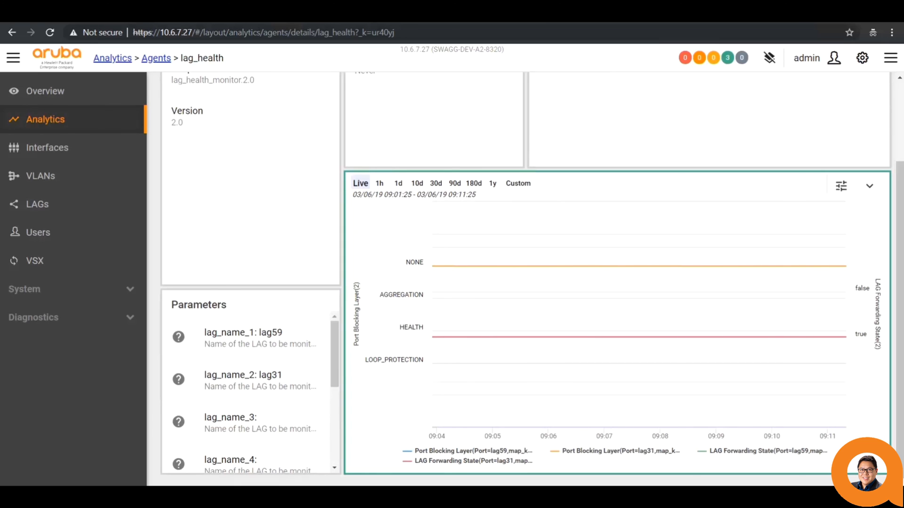
left_click(155, 58)
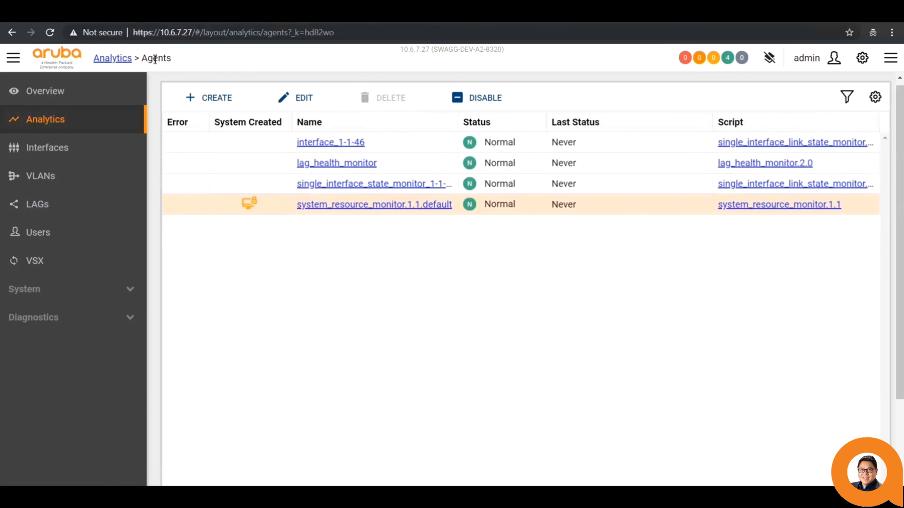
- Change system_resource_monitor.1.1.default short_term_high_threshold from 90 to 10 and save
left_click(329, 207)
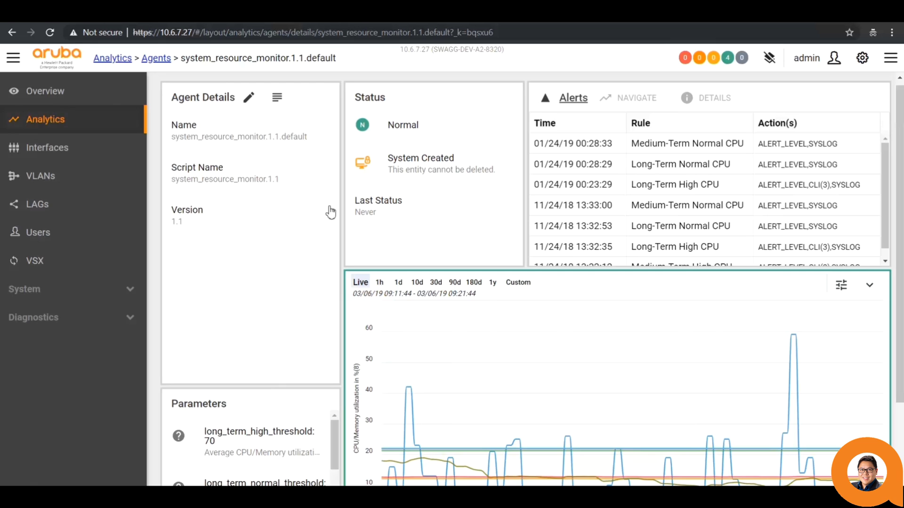
left_click(249, 98)
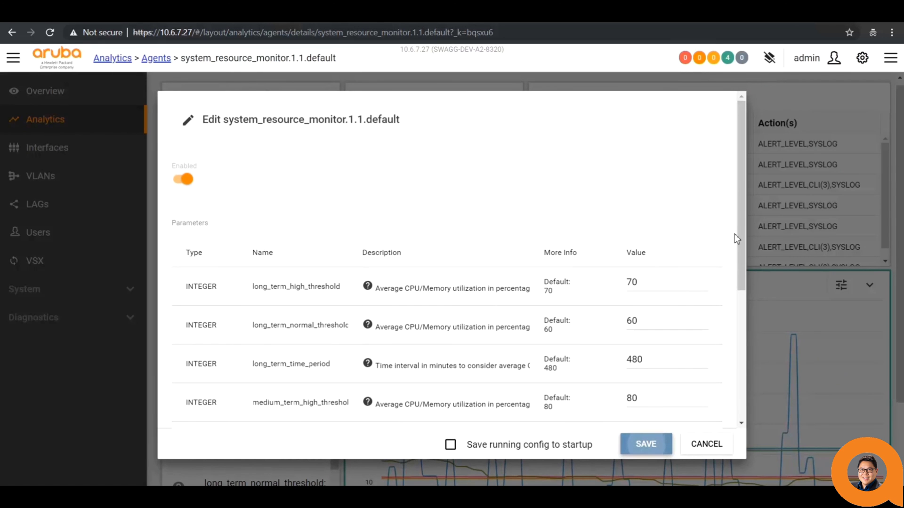
left_click_drag(744, 238, 744, 372)
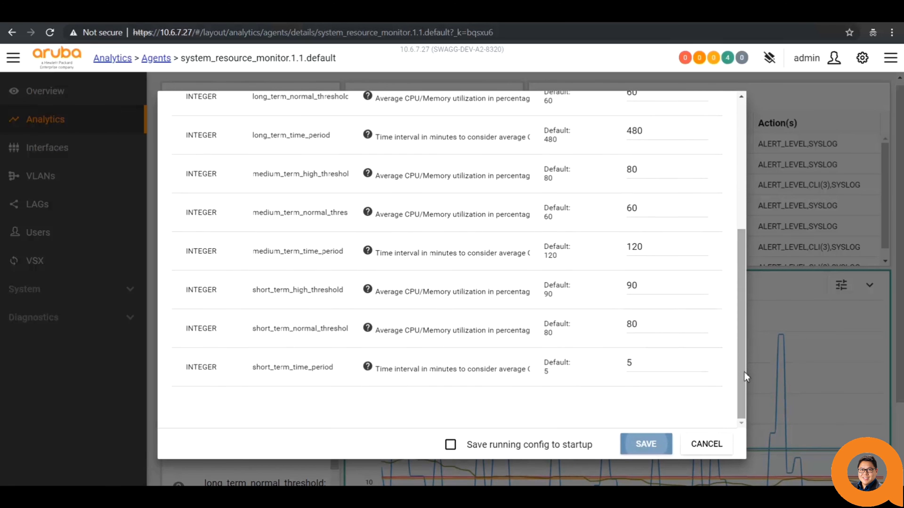
left_click(647, 286)
key("BackSpace")
key("BackSpace")
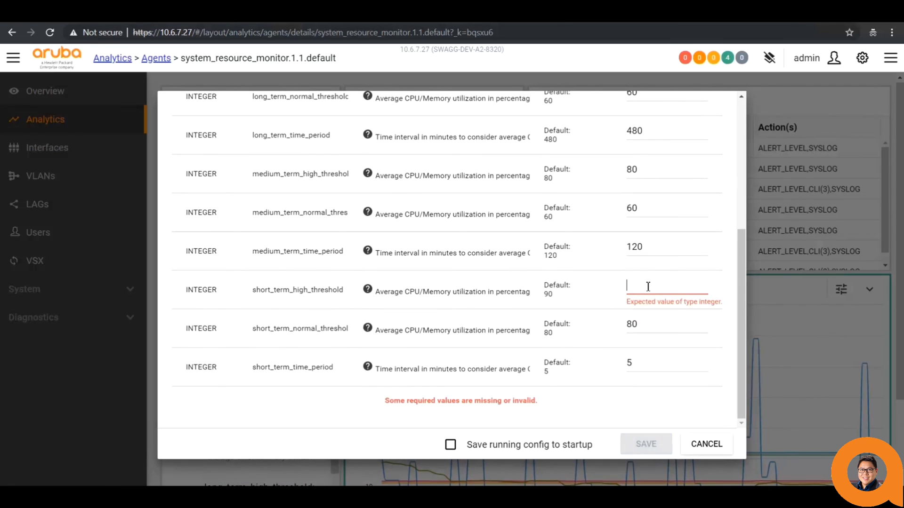
type("10")
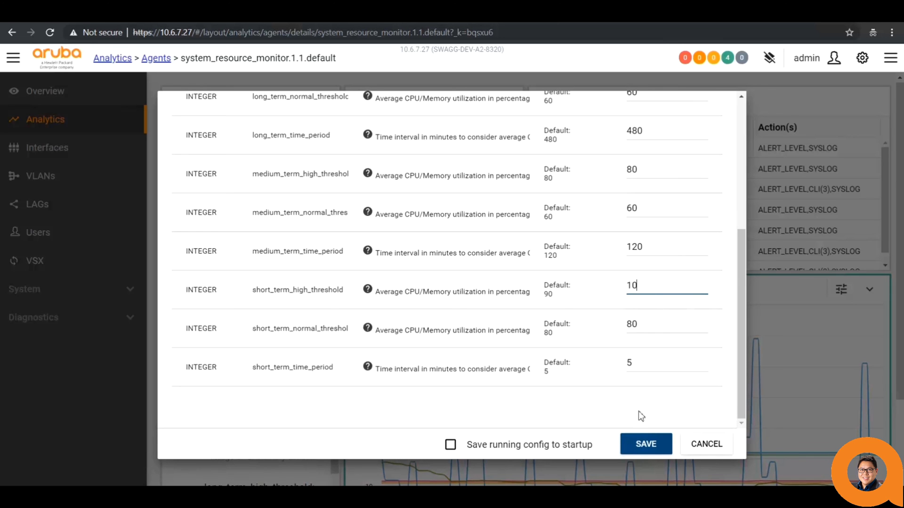
left_click(641, 443)
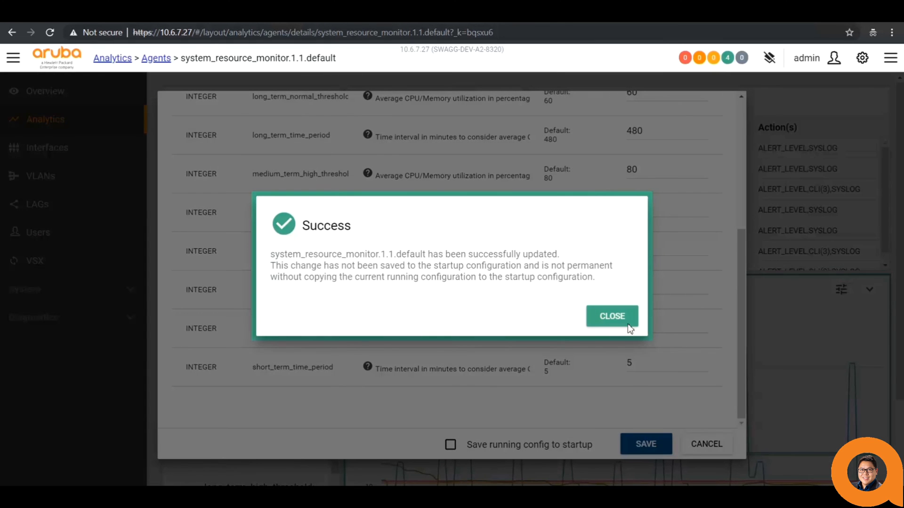
left_click(629, 322)
- Inspect the newest Short-Term High CPU alert's details and its top cpu output
left_click_drag(900, 282, 901, 355)
scroll(902, 355, "down", 1)
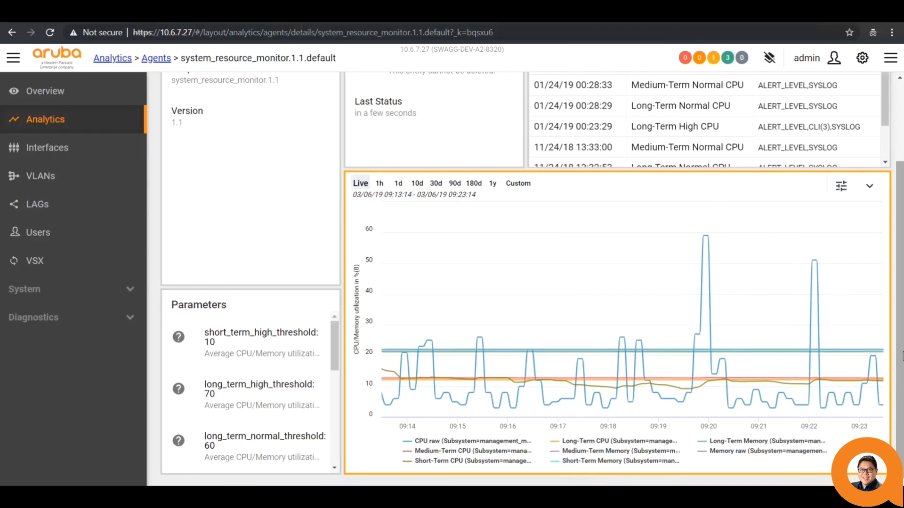
scroll(898, 258, "up", 2)
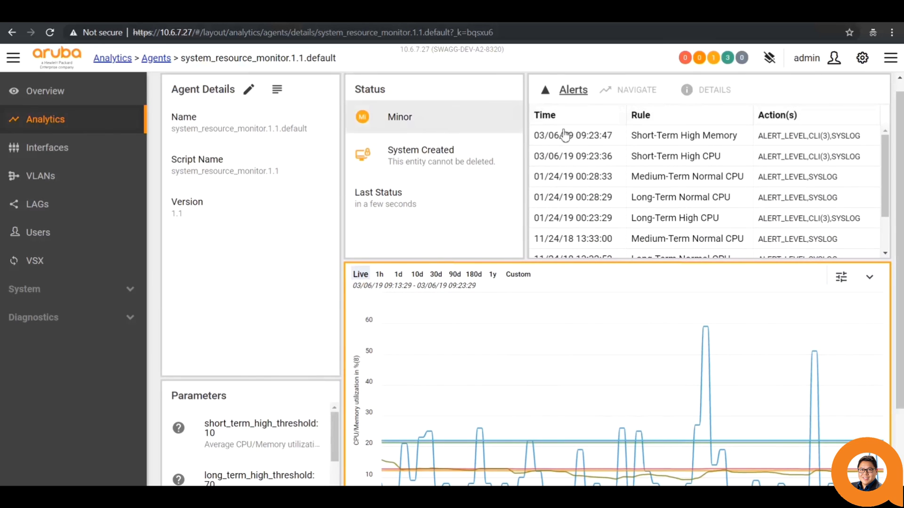
left_click(634, 142)
left_click(878, 302)
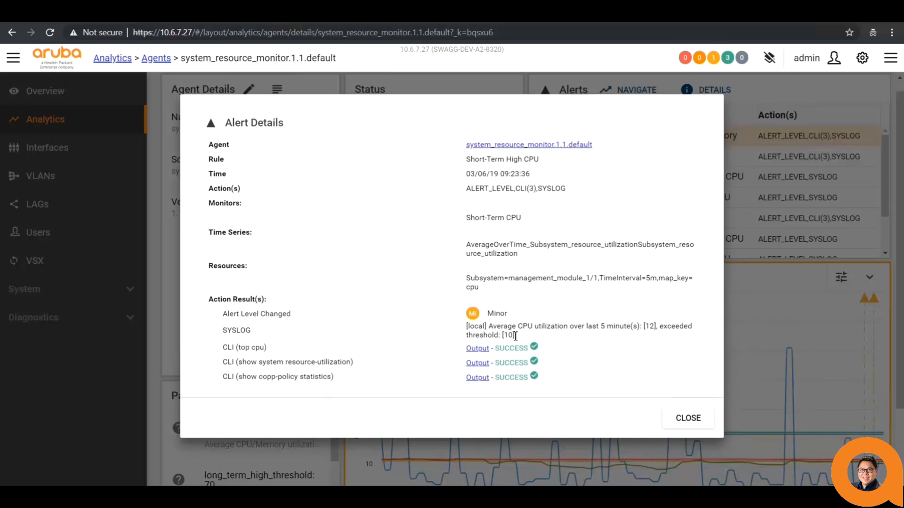
left_click(477, 349)
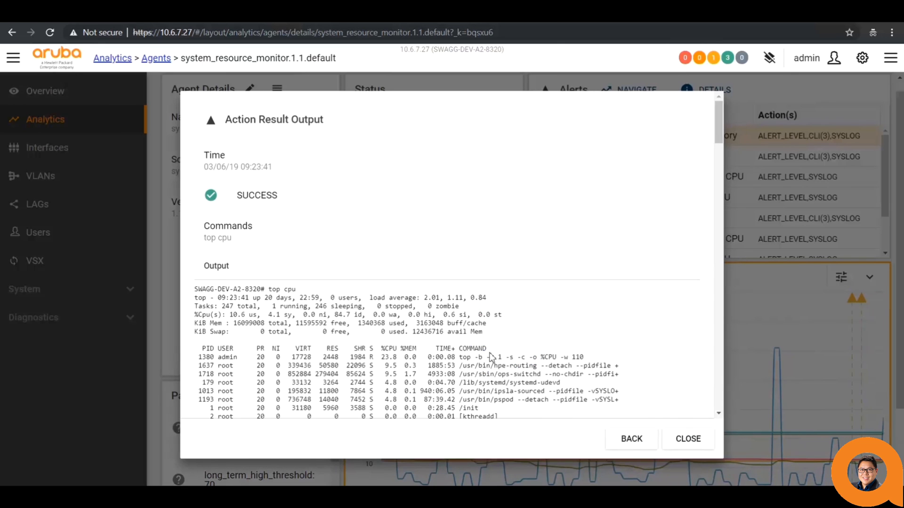
left_click(632, 438)
left_click(688, 418)
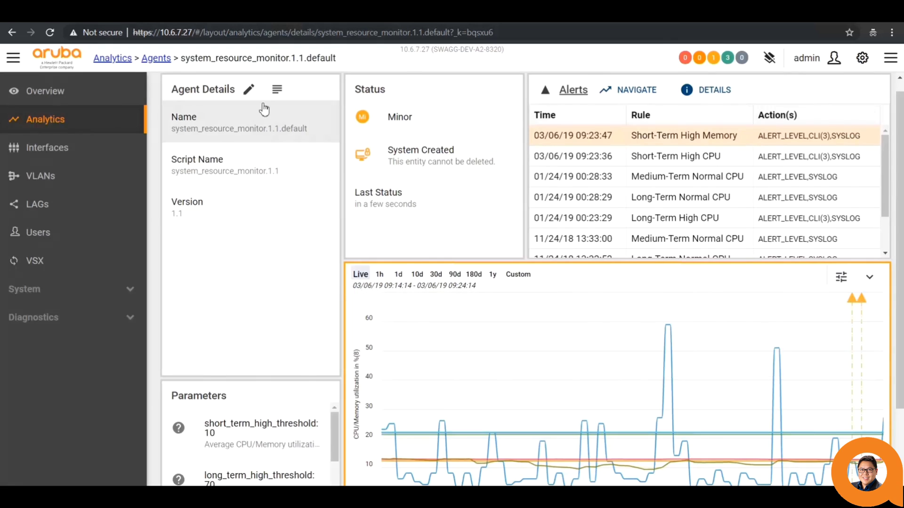
left_click(112, 58)
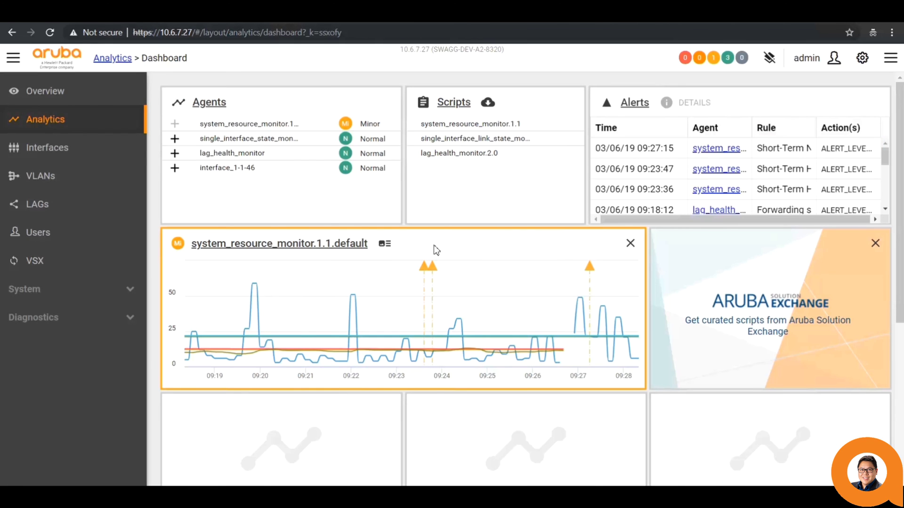
- Add lag_health_monitor and single_interface_state_monitor_1-1-48 charts, removing the system resource chart
left_click(175, 153)
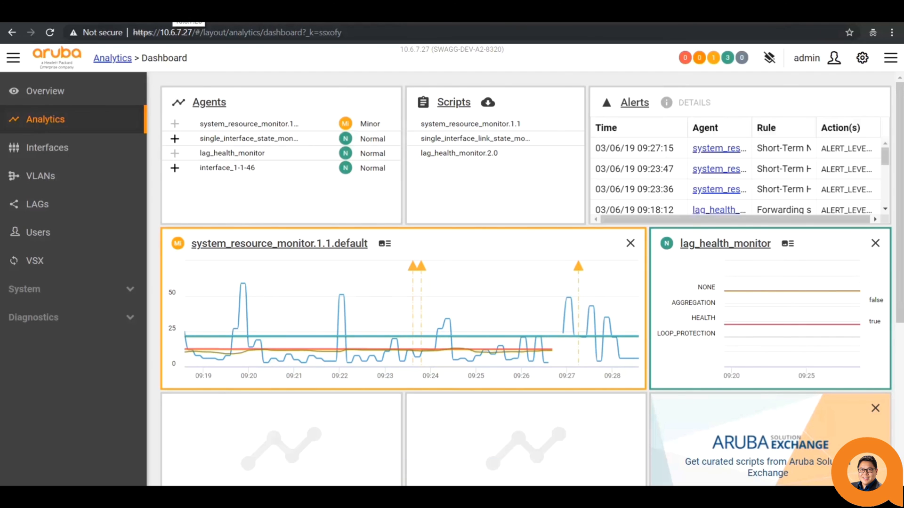
left_click(630, 243)
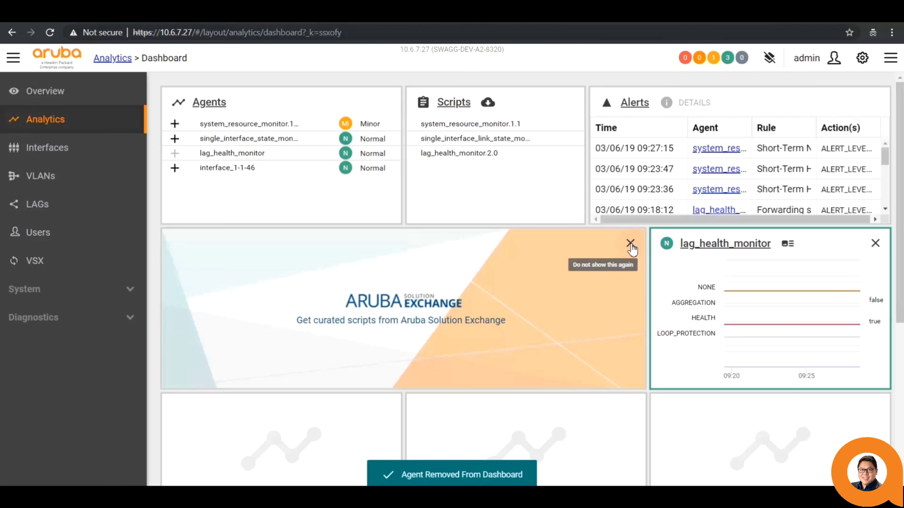
left_click(175, 138)
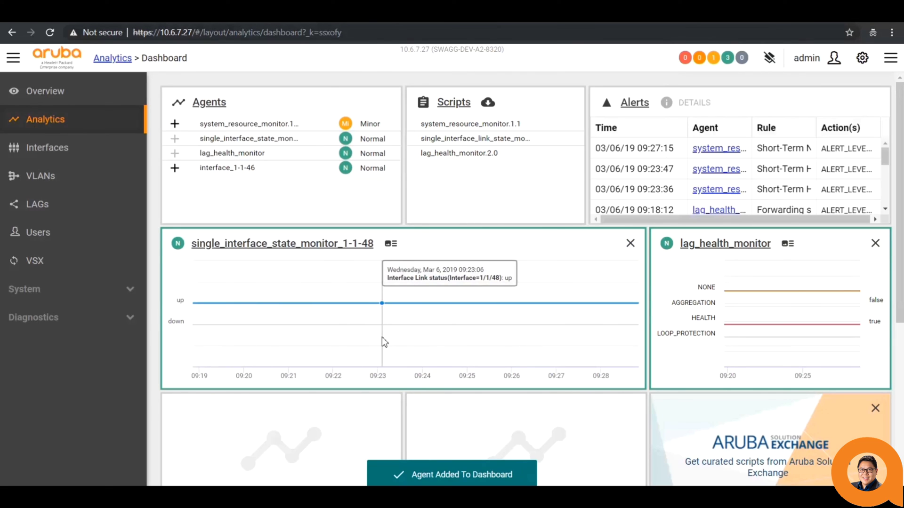